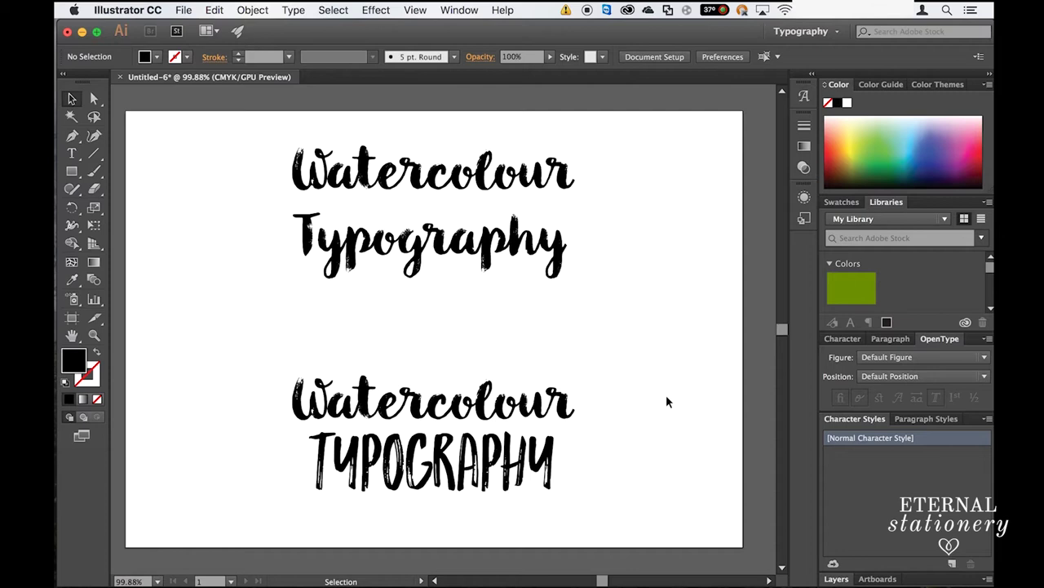
Check the title text by selecting the upper title, lower title and TYPOGRAPHY line
click(480, 245)
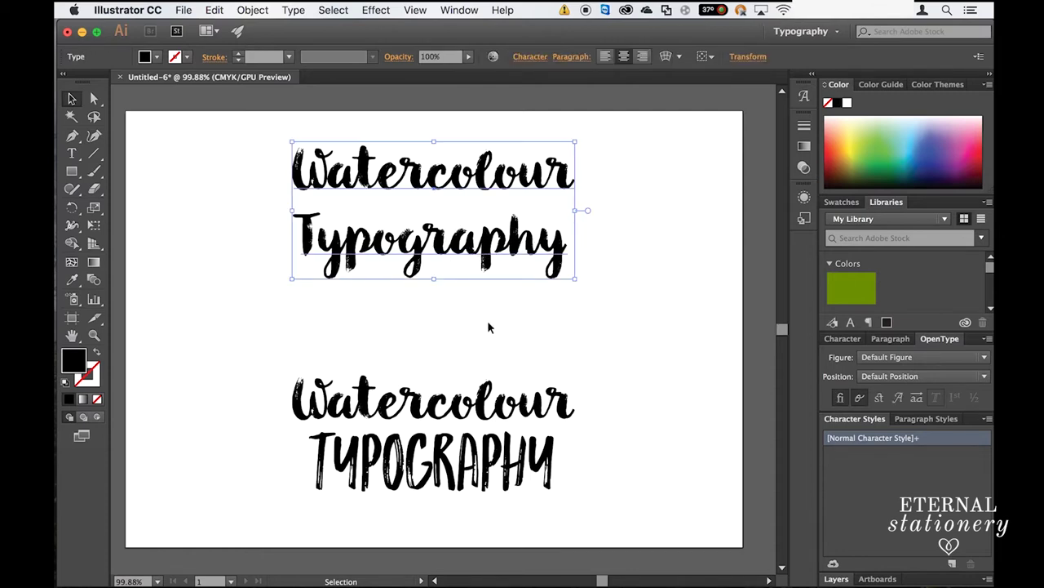
click(511, 411)
click(507, 463)
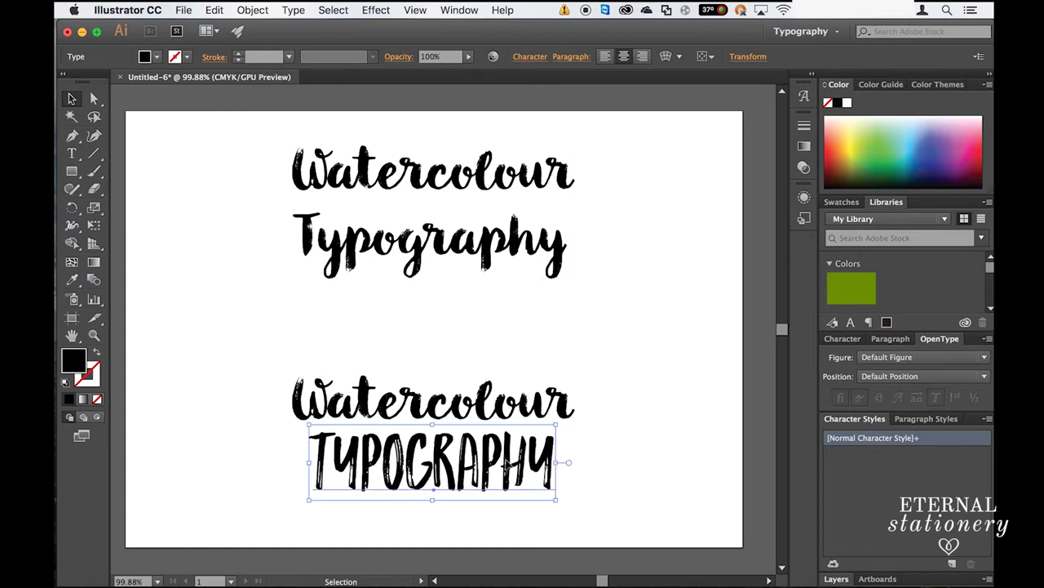
click(500, 342)
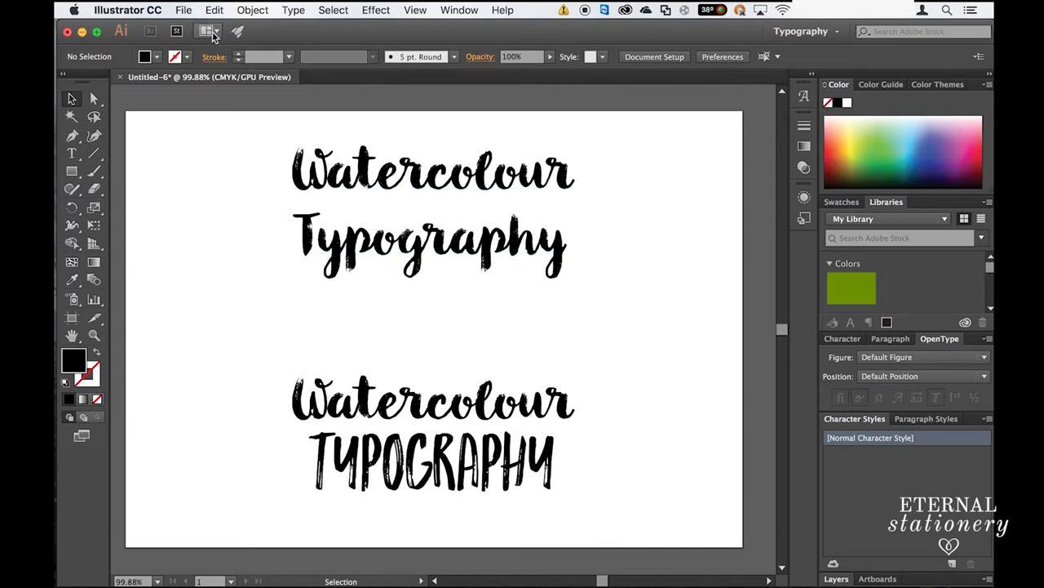
Place the pink-purple watercolour image 1.png via File > Place
click(184, 11)
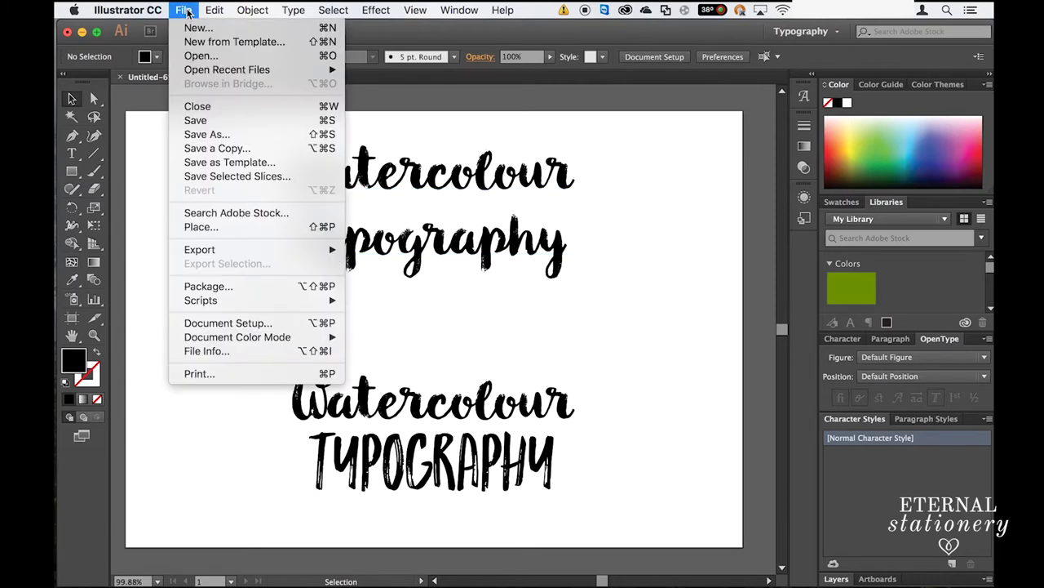
click(235, 227)
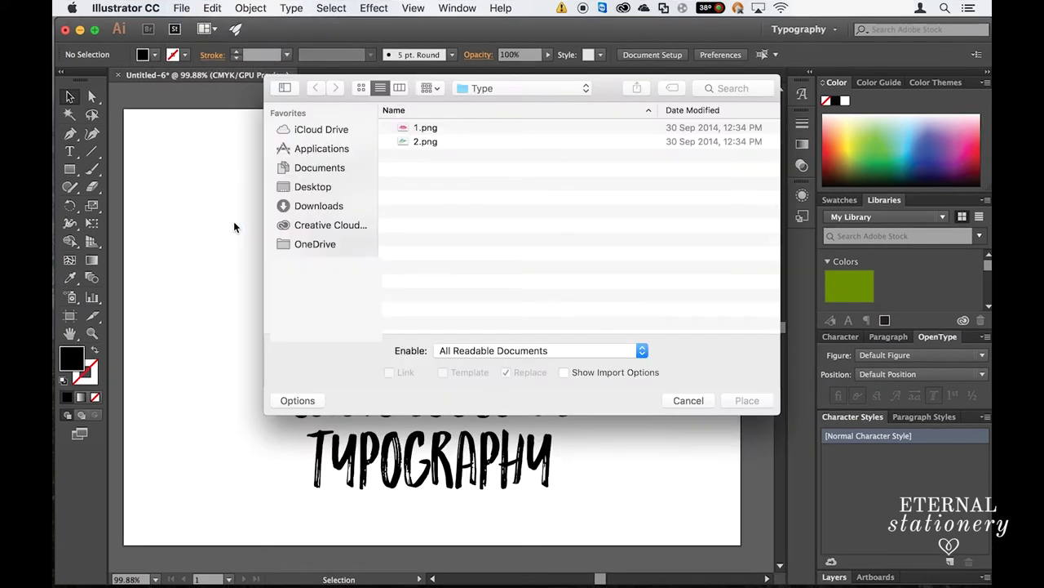
click(426, 128)
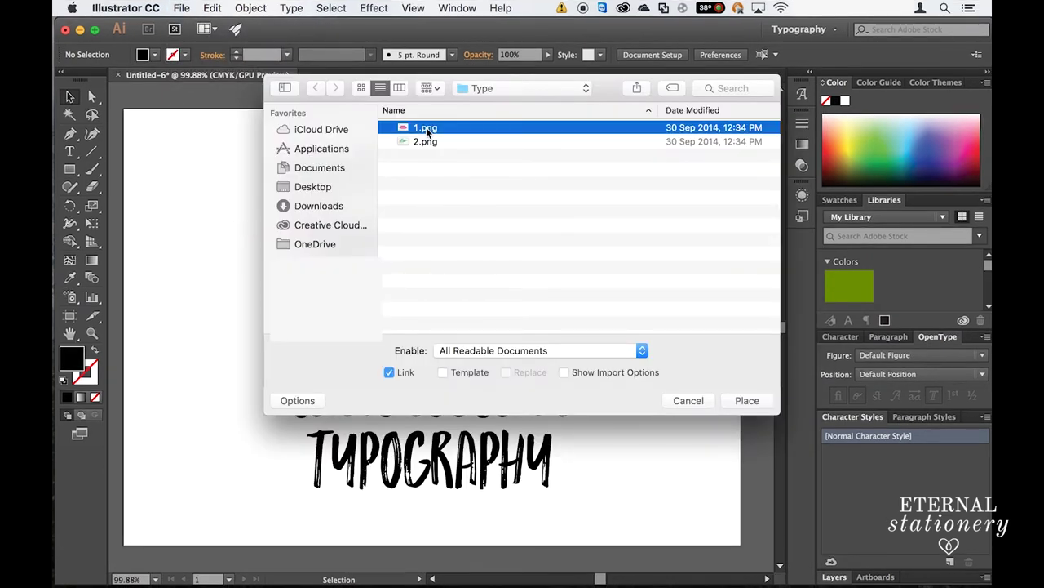
click(744, 400)
Drop 1.png on the artboard, shrink it and position it over the upper title
click(170, 107)
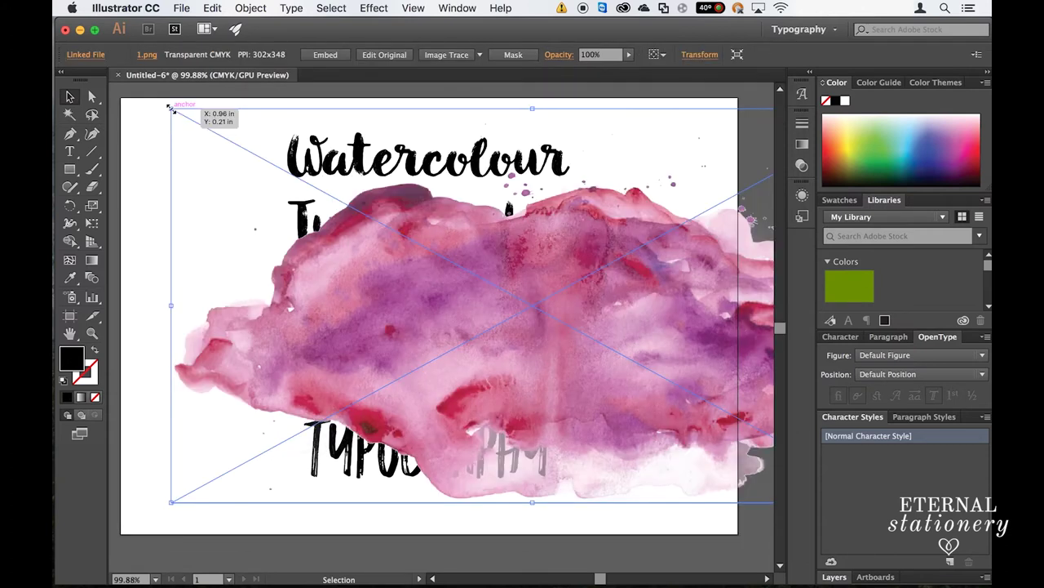
drag(170, 107, 404, 236)
drag(630, 345, 363, 156)
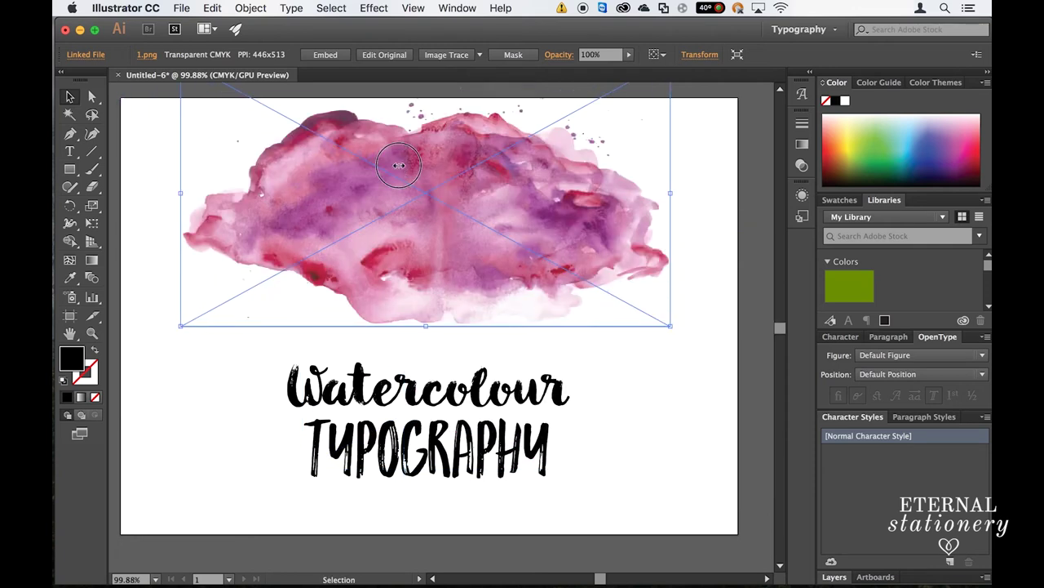
drag(401, 169, 397, 164)
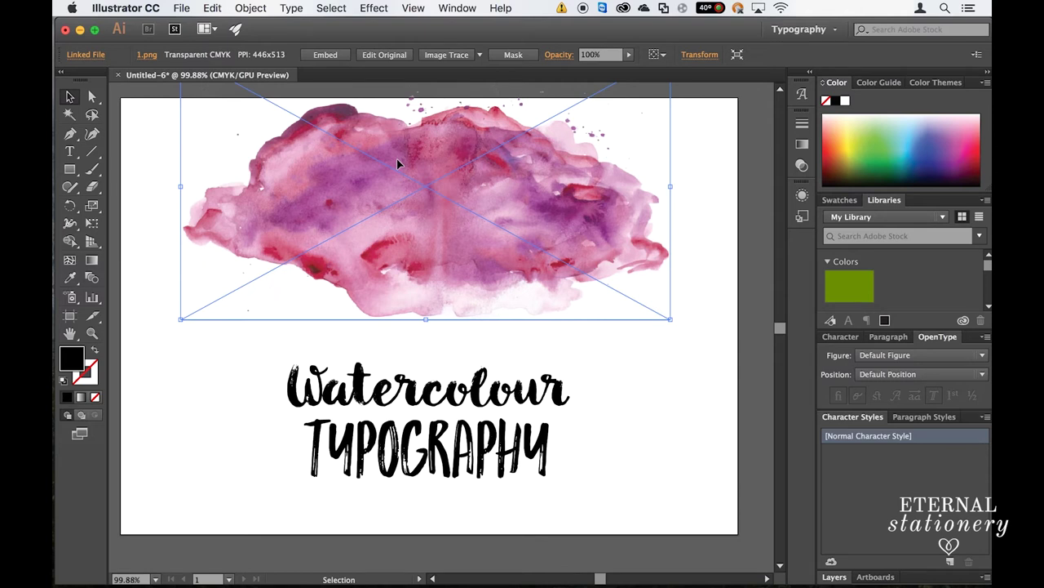
Send the watercolour image behind the upper title with Arrange > Send to Back
right_click(439, 254)
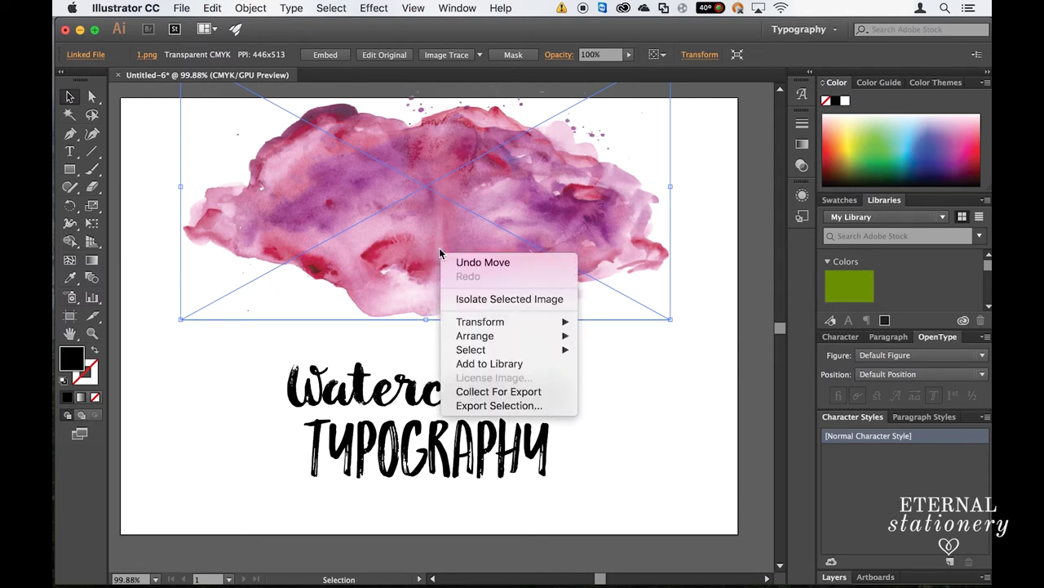
mouse_move(484, 333)
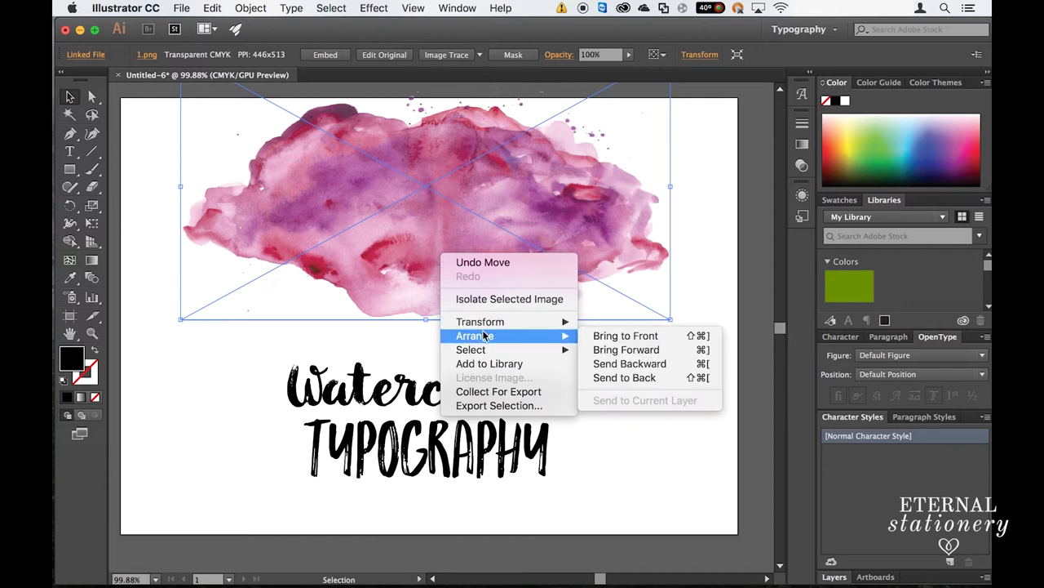
click(643, 378)
click(651, 370)
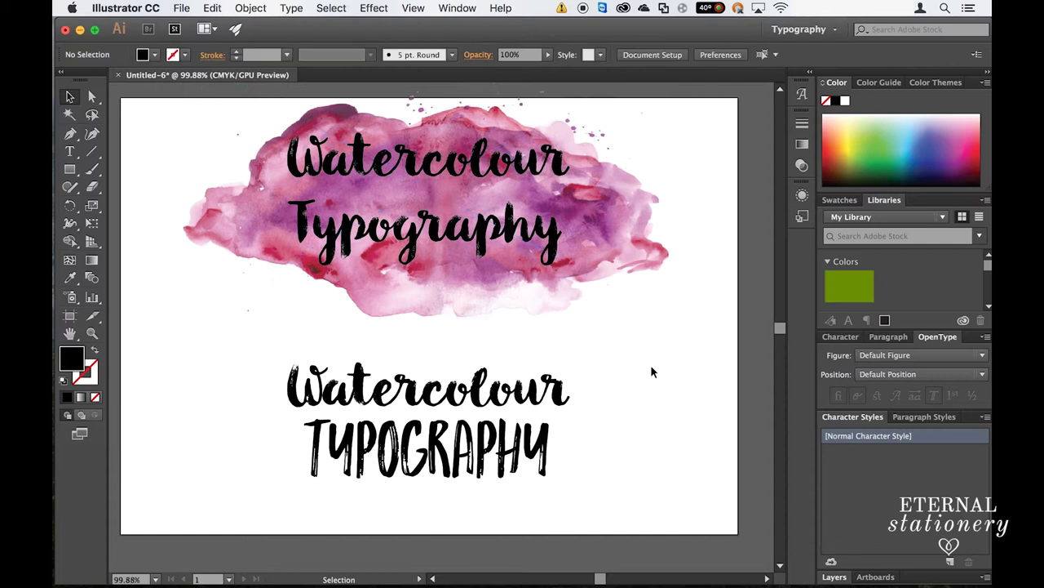
Clip the watercolour image into the upper title and add '!!' after Typography
drag(664, 310, 303, 137)
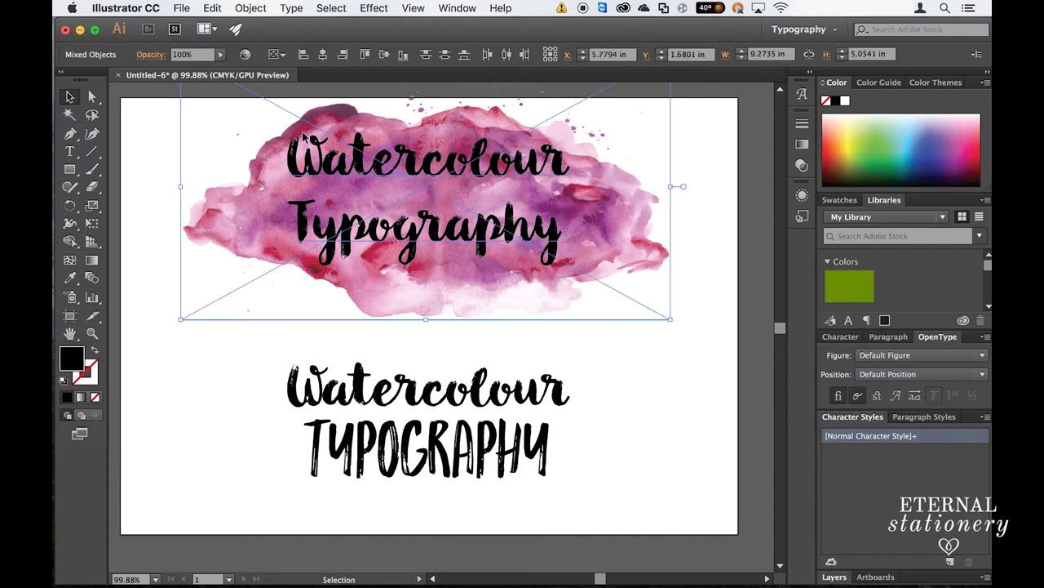
right_click(402, 199)
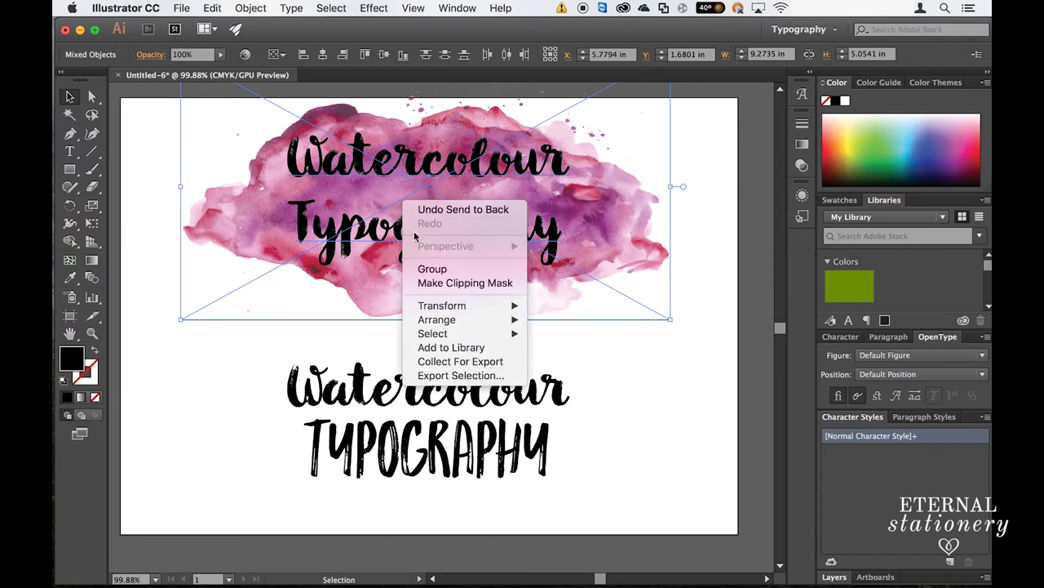
click(433, 282)
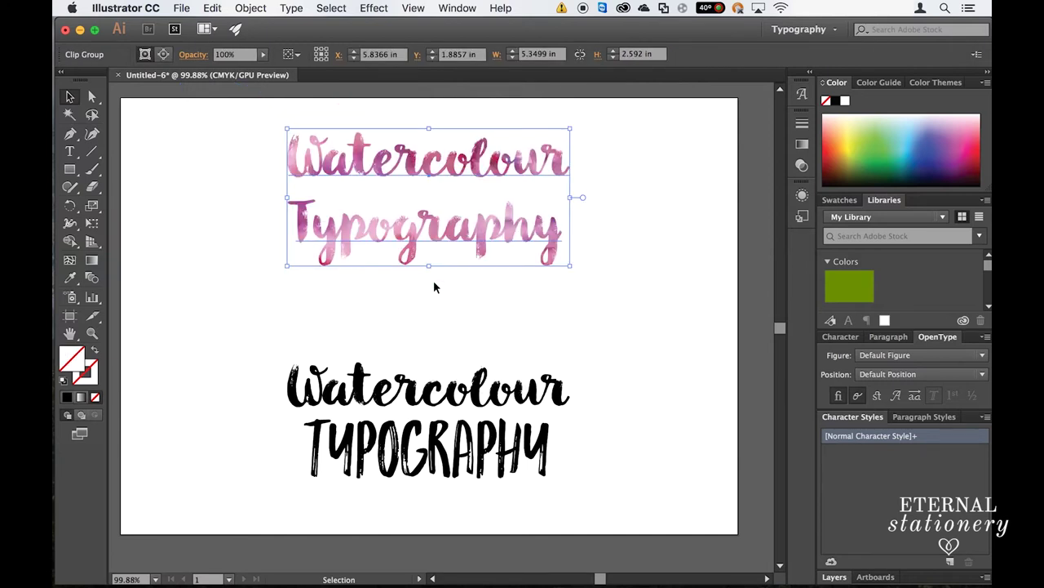
text(!!)
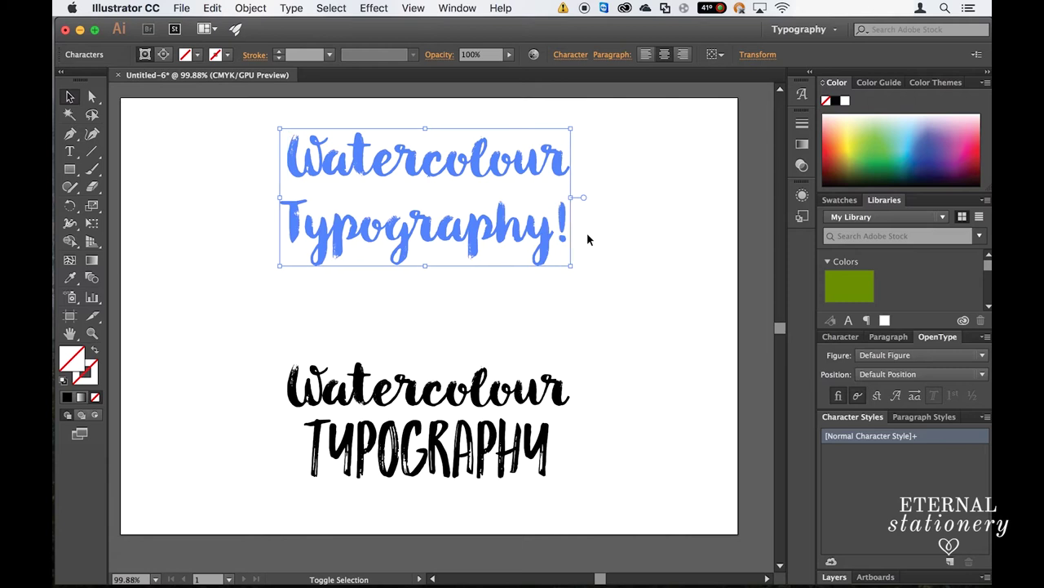
click(205, 161)
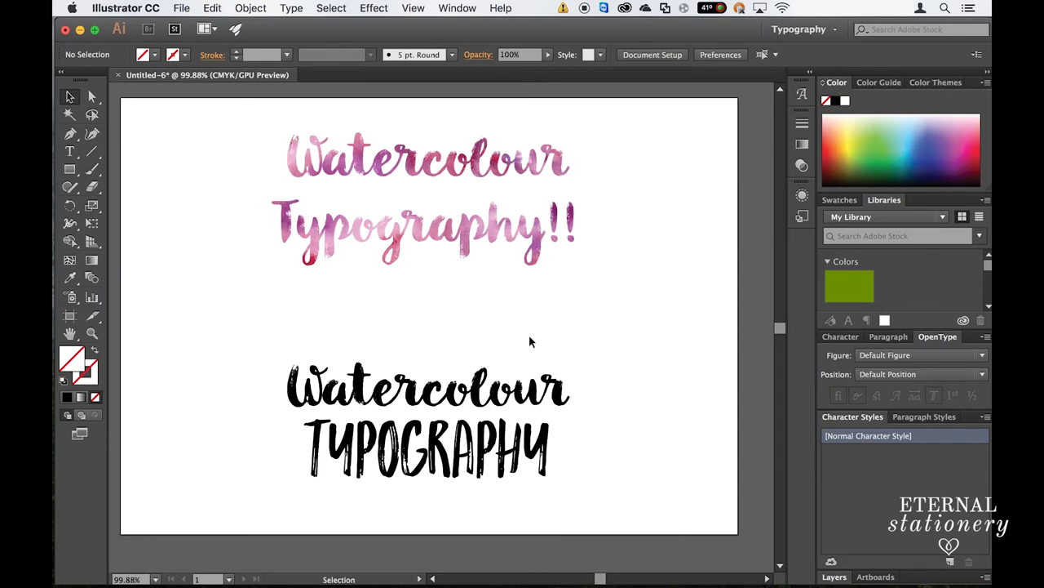
Release the clipping mask on the pink watercolour title
click(487, 243)
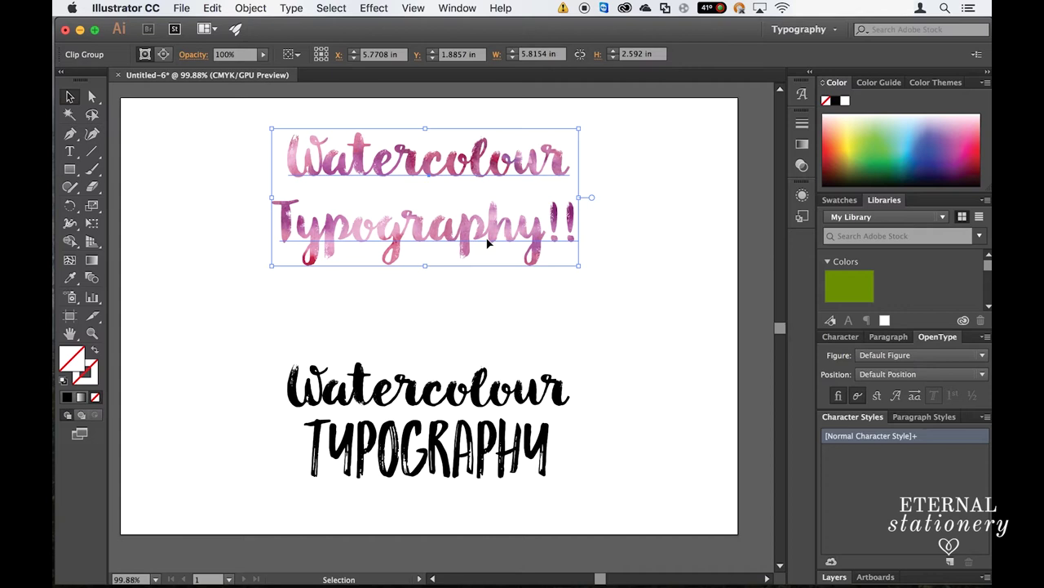
right_click(488, 243)
click(507, 328)
click(656, 319)
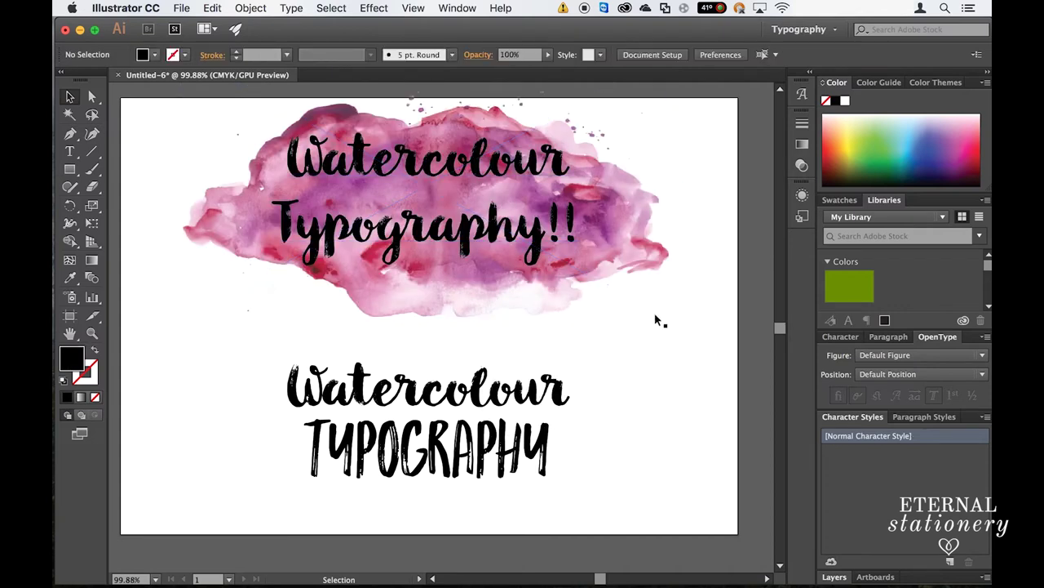
Nudge the watercolour image behind the letters, then clip it to the upper title again
mouse_move(634, 245)
mouse_down()
mouse_move(677, 241)
mouse_move(626, 238)
mouse_up()
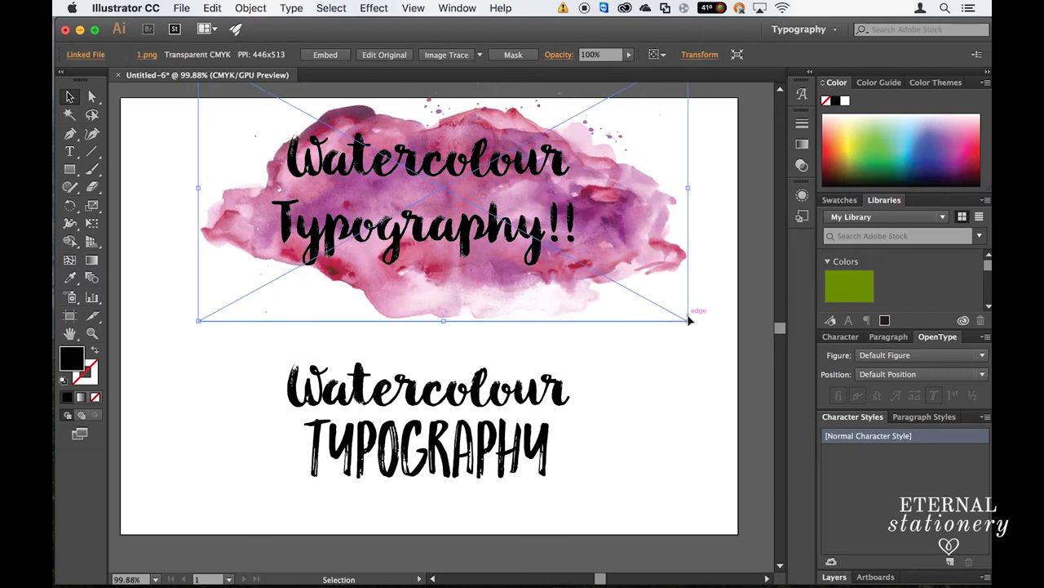
drag(688, 321, 723, 343)
key(super+z)
drag(651, 337, 527, 204)
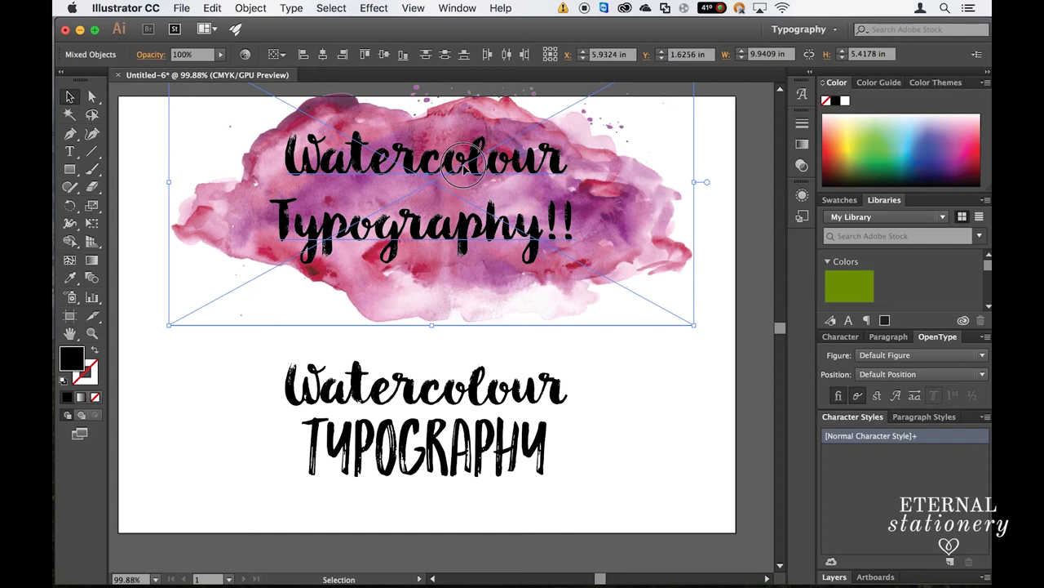
right_click(463, 168)
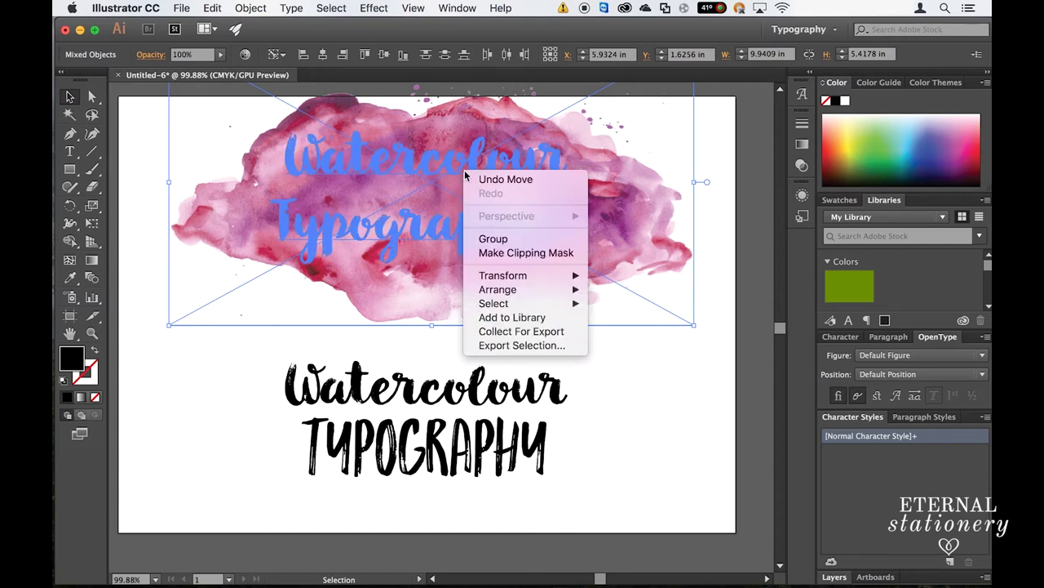
click(490, 255)
click(549, 332)
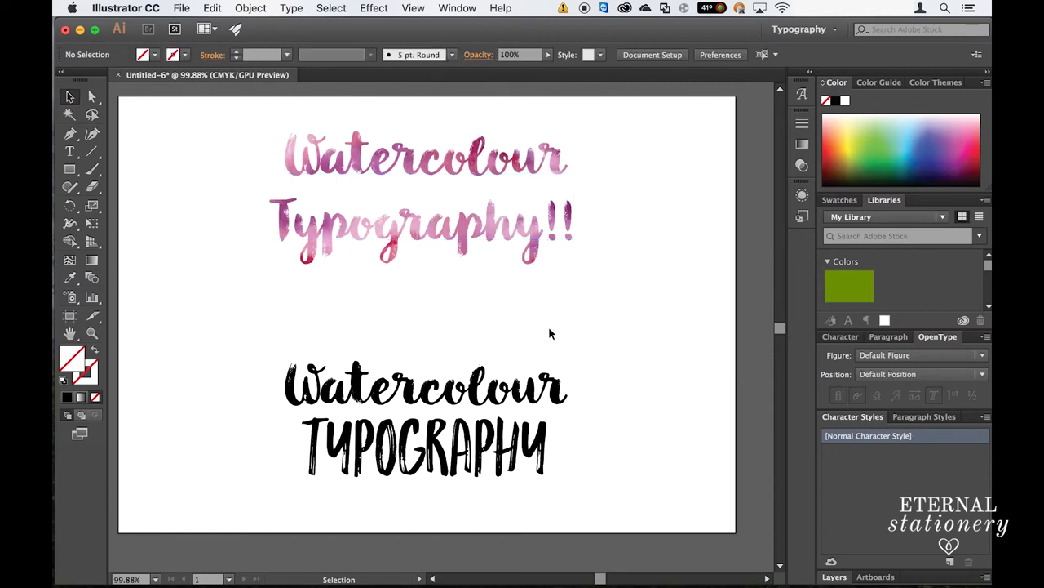
click(532, 401)
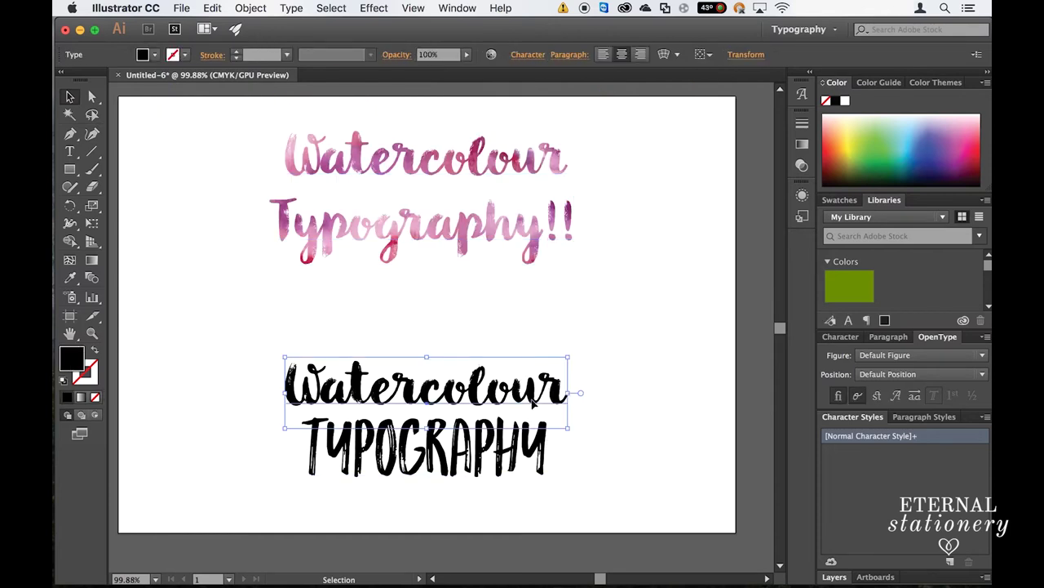
click(528, 455)
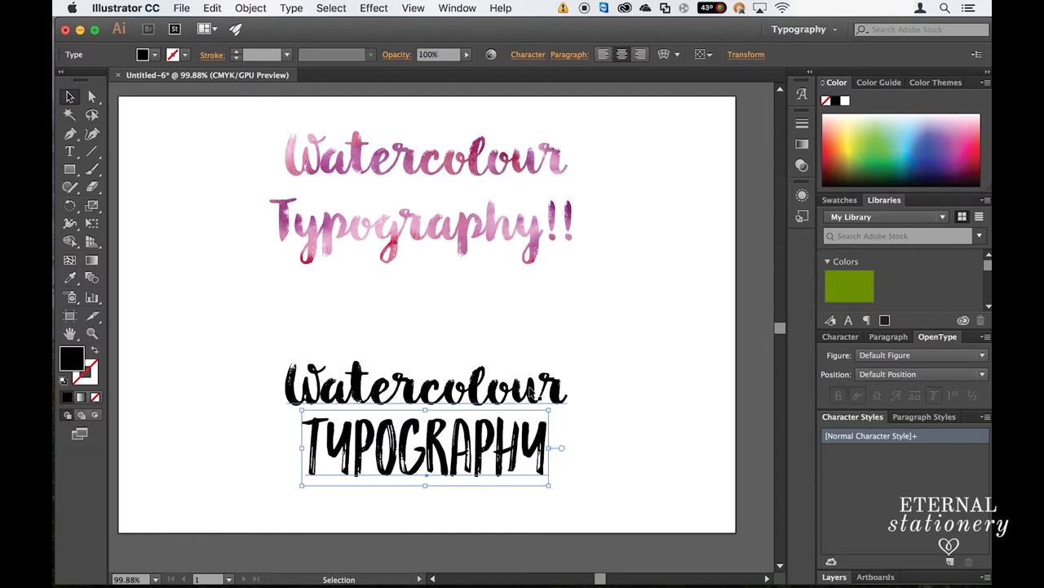
click(553, 419)
click(620, 476)
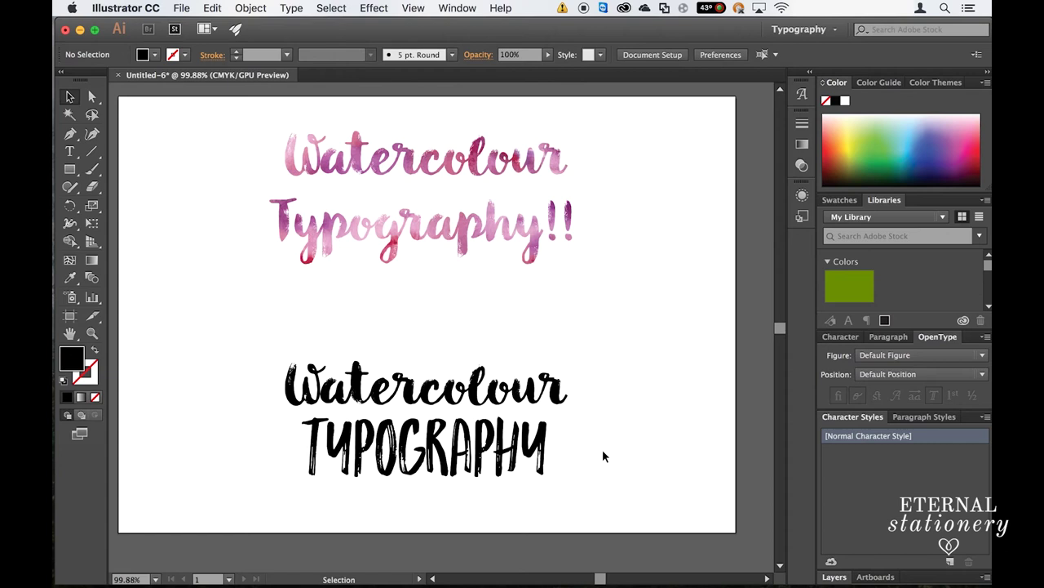
Copy the lower black 'Watercolour TYPOGRAPHY' title and paste a duplicate
drag(603, 492, 321, 360)
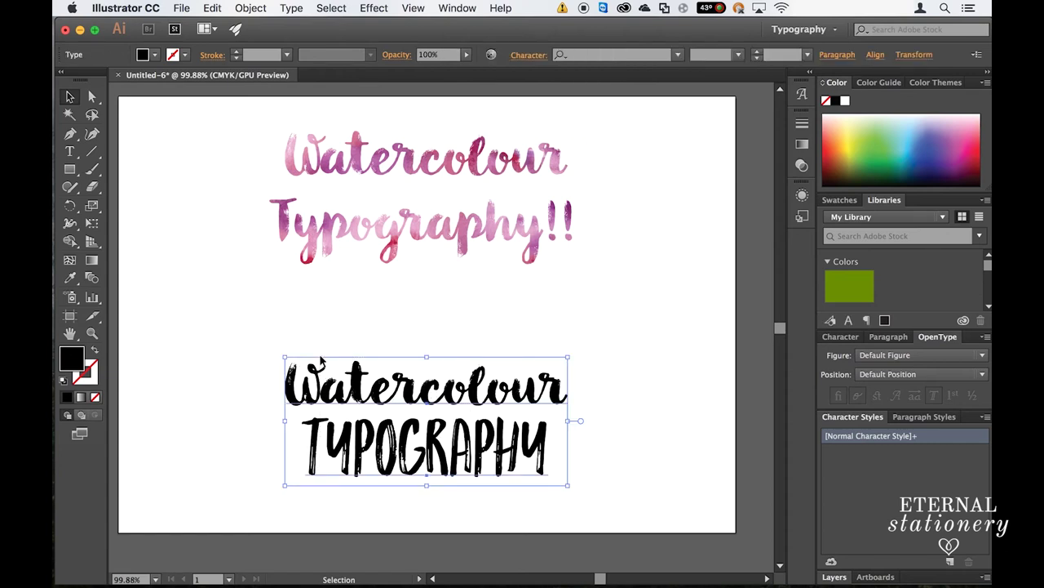
key(super+0)
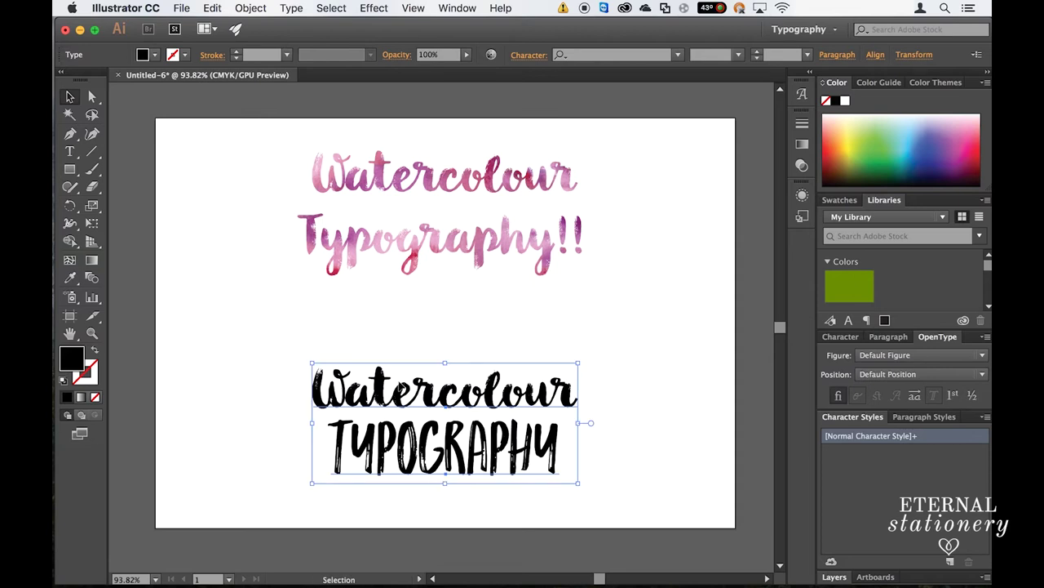
key(super+c)
click(234, 310)
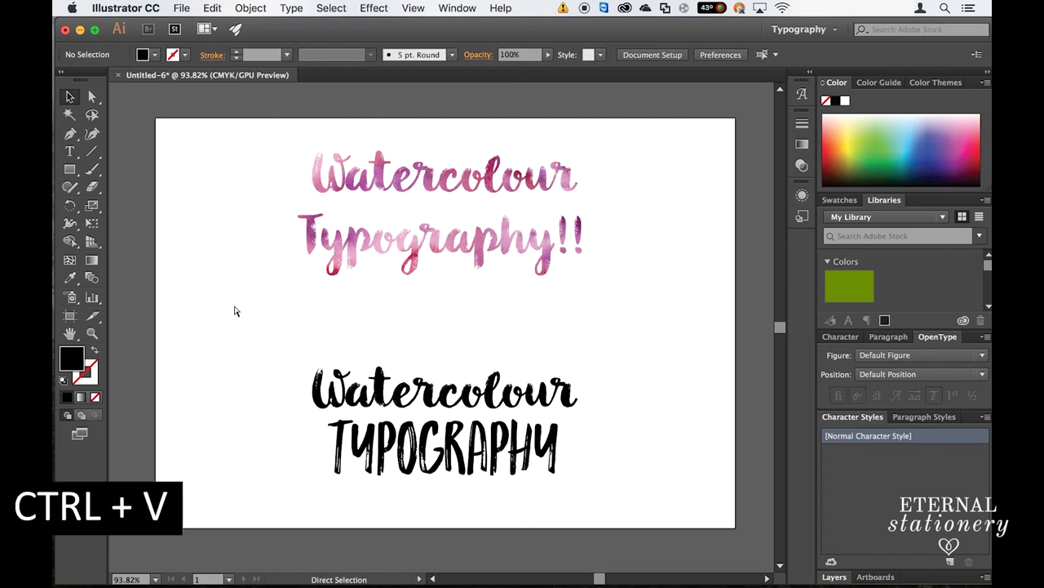
key(super+v)
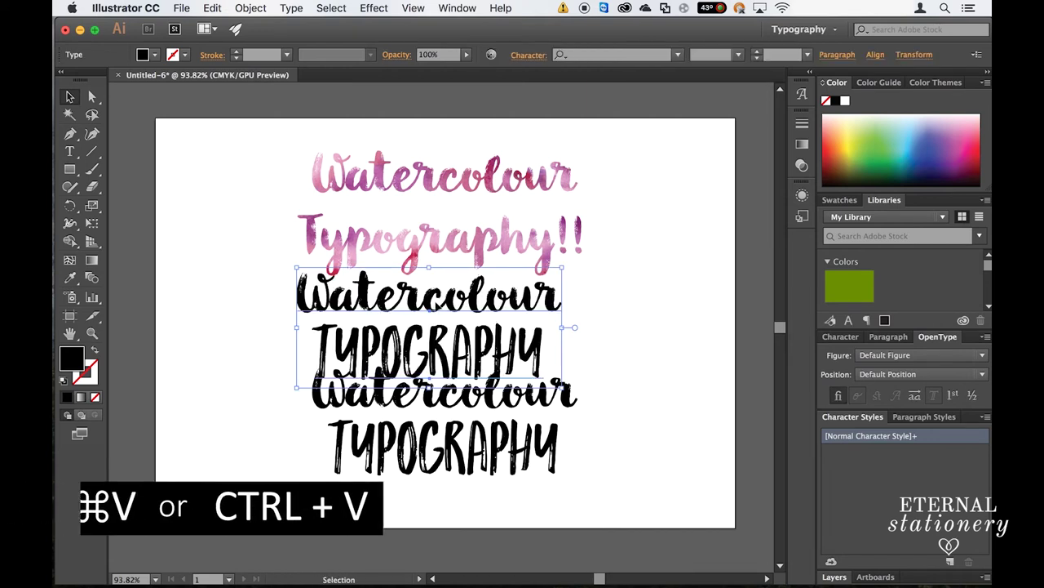
Move the pasted copy down-left beside the artboard, leaving the originals unchanged
right_click(395, 303)
click(395, 303)
drag(394, 302, 226, 316)
drag(345, 314, 194, 412)
click(322, 390)
click(383, 445)
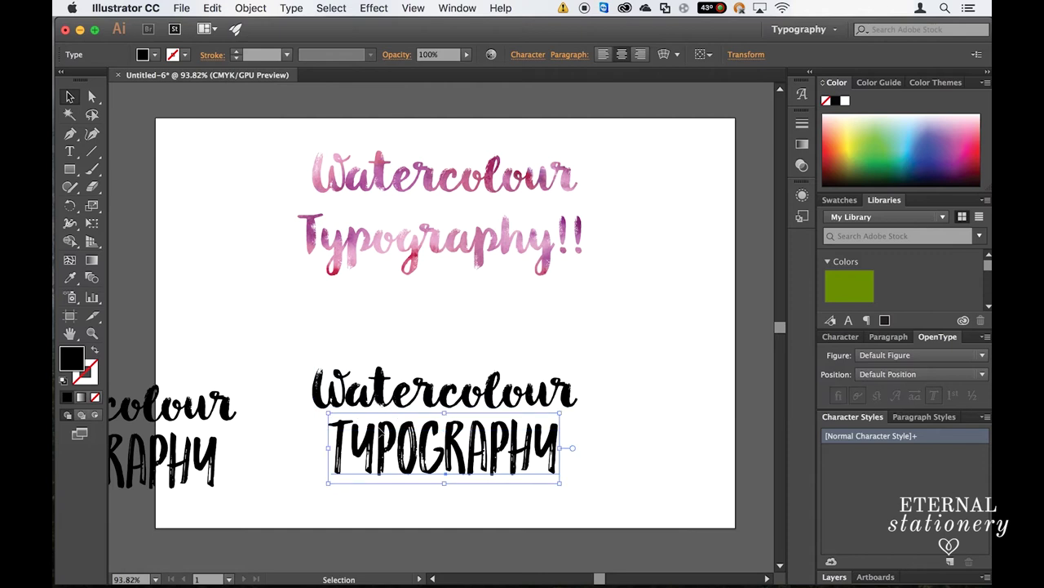
click(501, 350)
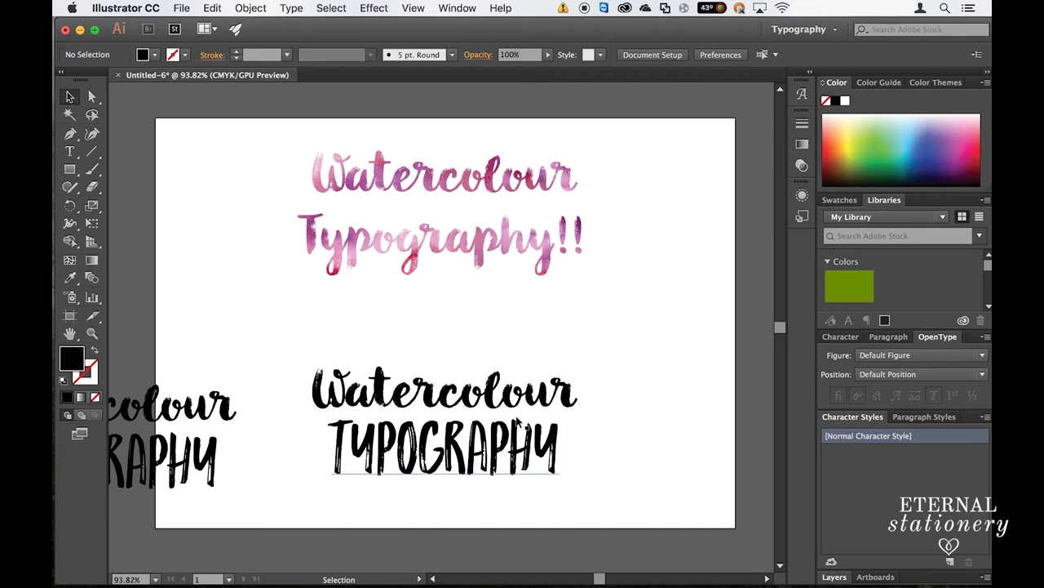
Convert the lower black title text to outlines with Create Outlines
drag(586, 494, 345, 348)
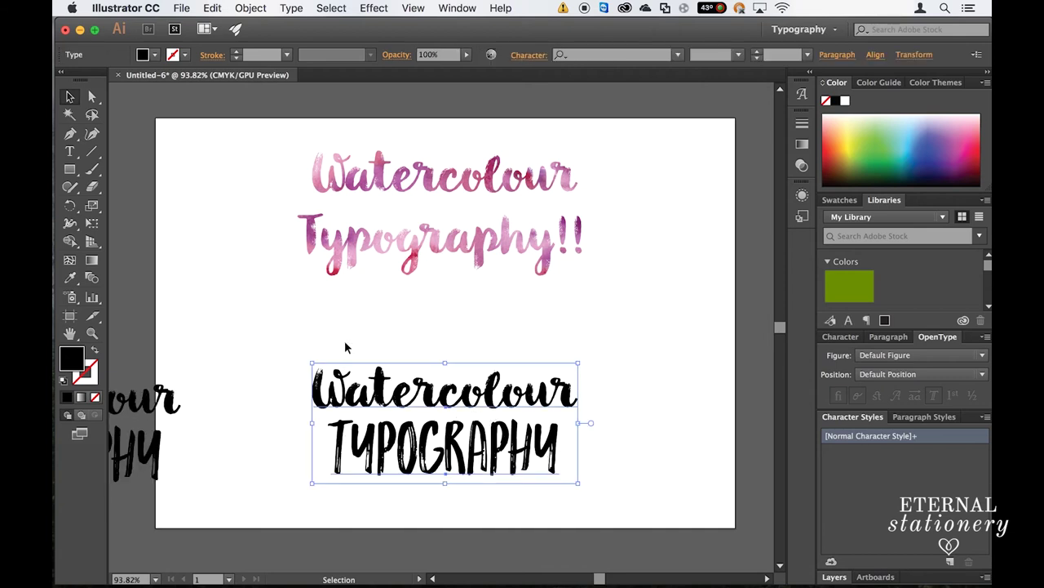
right_click(377, 393)
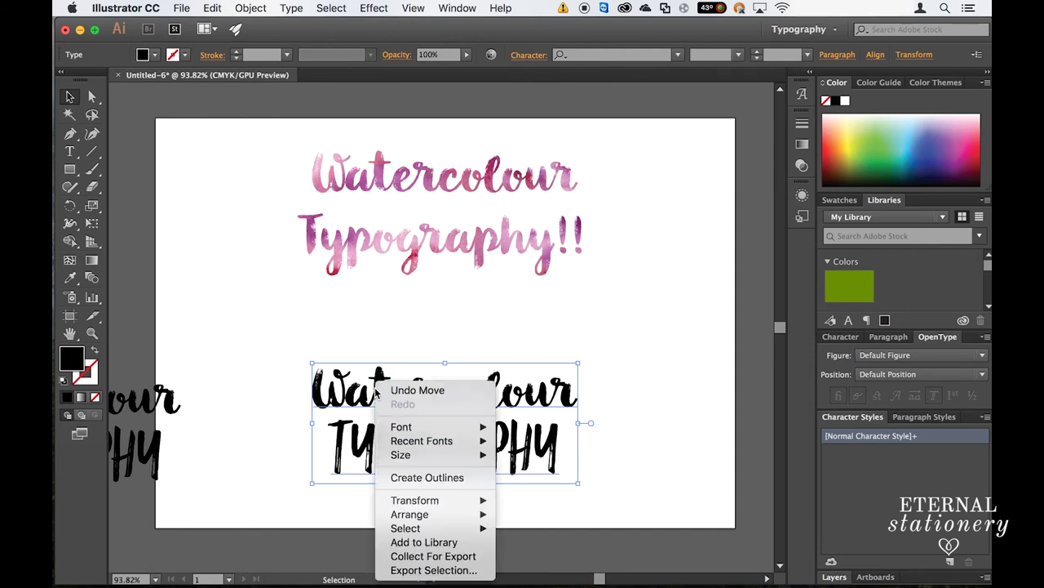
click(401, 478)
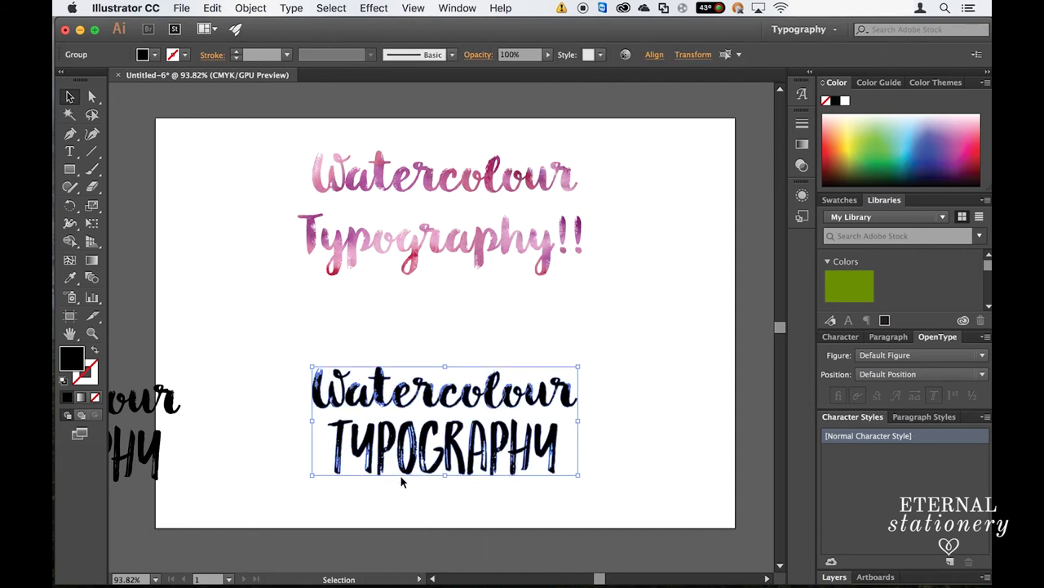
click(526, 351)
Test-lift the 'r' with Direct Selection, undo it, and reselect the whole lower lettering
scroll(457, 326, up, 5)
key(a)
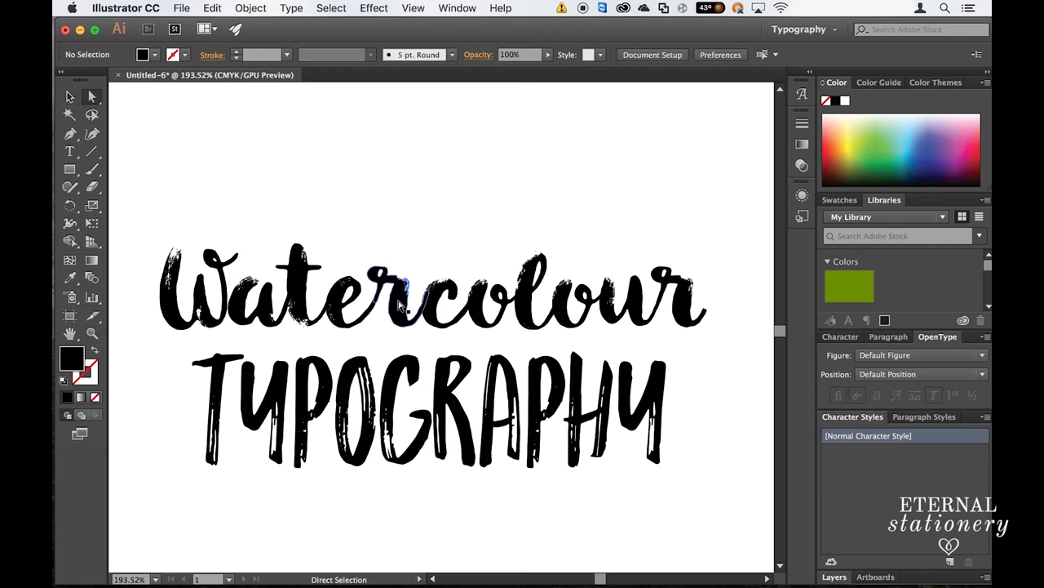
drag(399, 304, 406, 247)
click(461, 266)
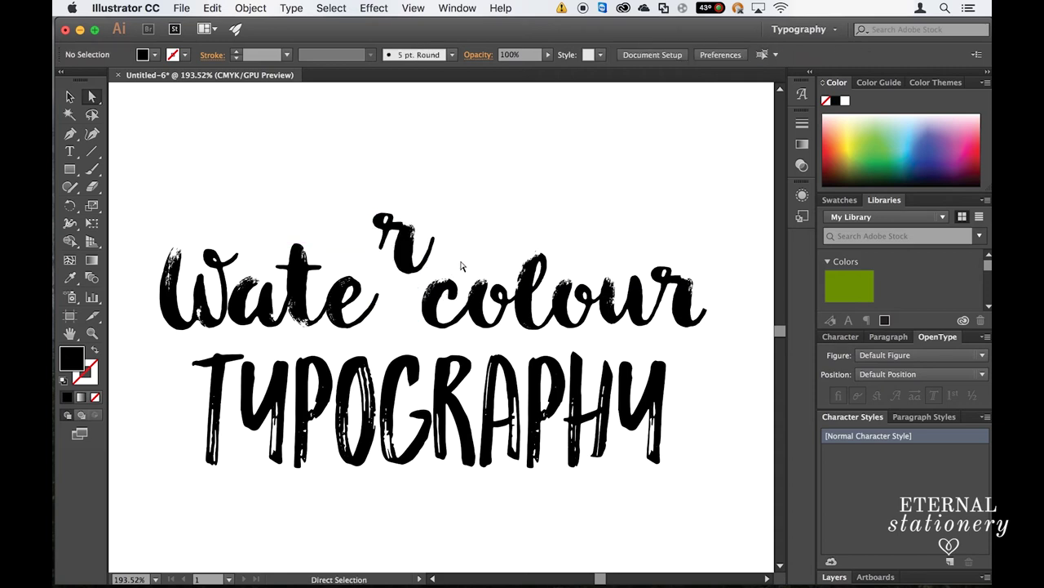
key(super+z)
scroll(461, 266, down, 5)
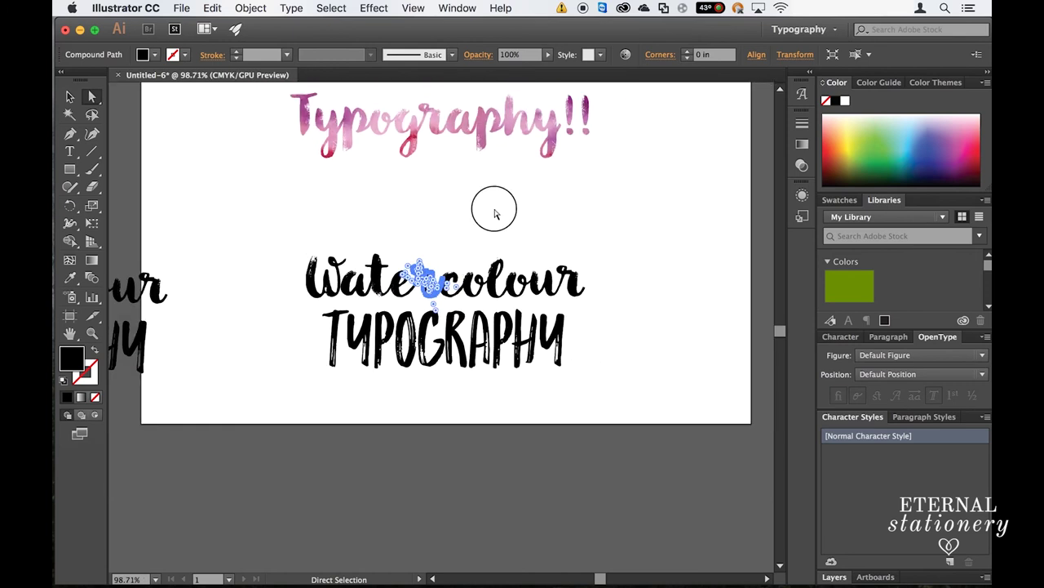
click(494, 214)
key(super+0)
drag(606, 506, 227, 328)
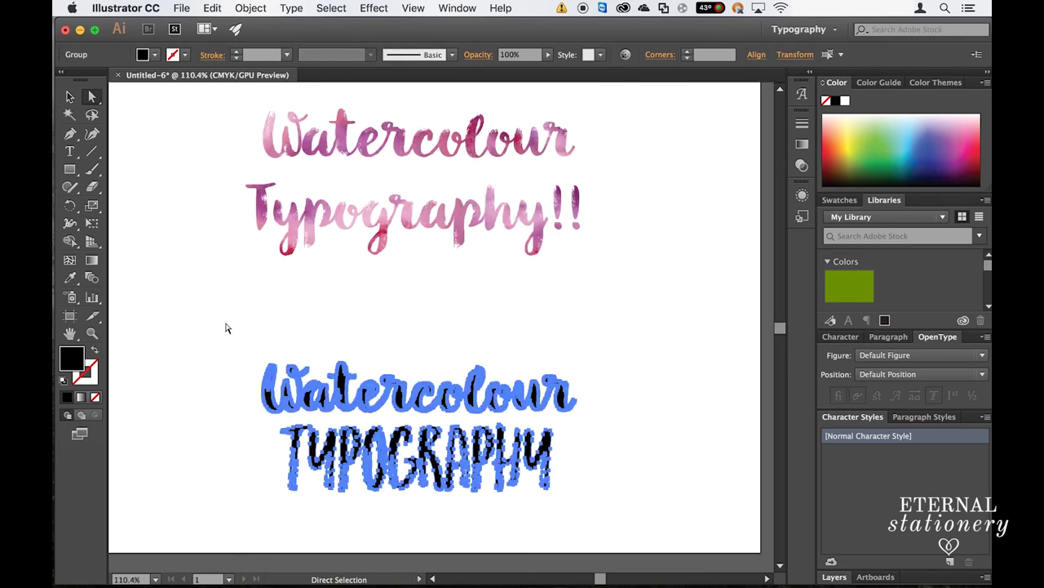
Merge the outlined lower letters into one shape with Pathfinder Unite
click(454, 10)
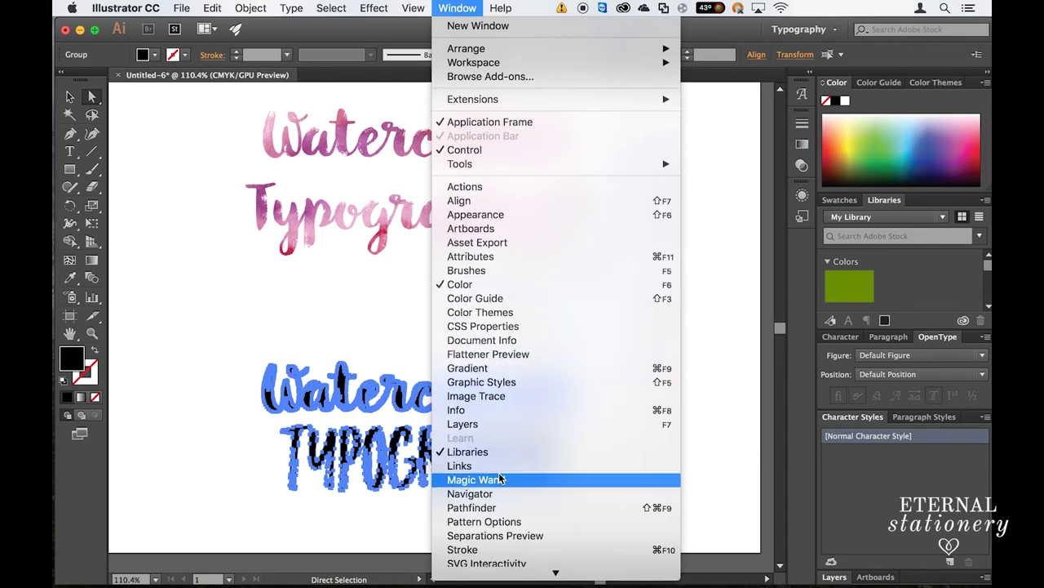
click(490, 507)
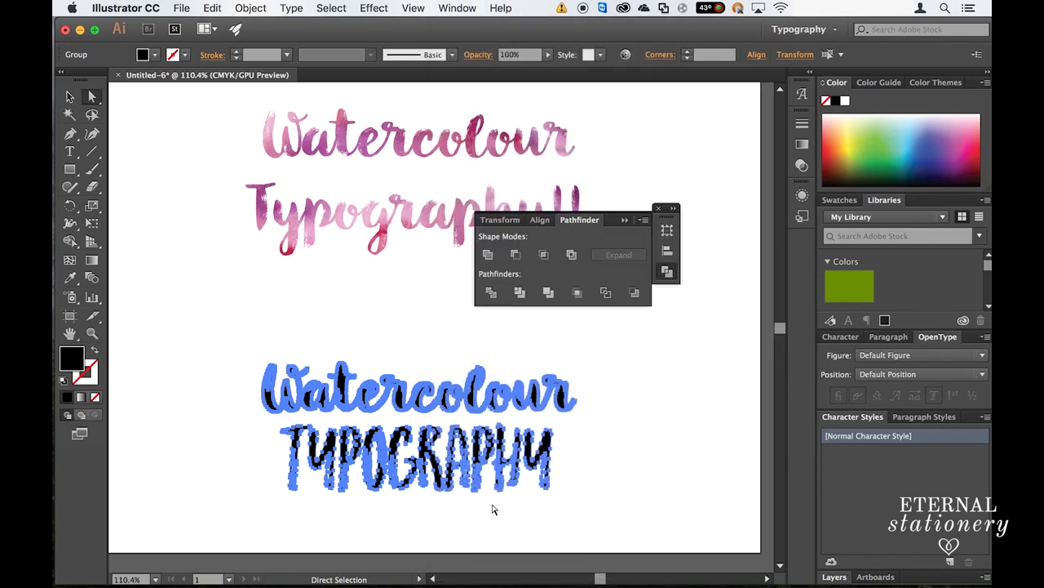
click(488, 256)
click(510, 370)
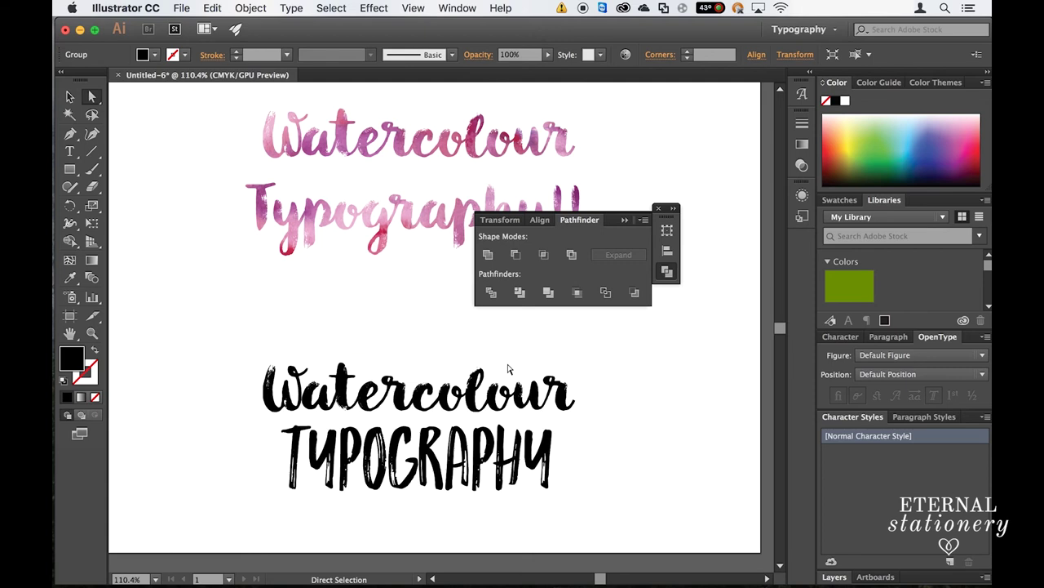
Nudge the merged lower lettering slightly upward
key(v)
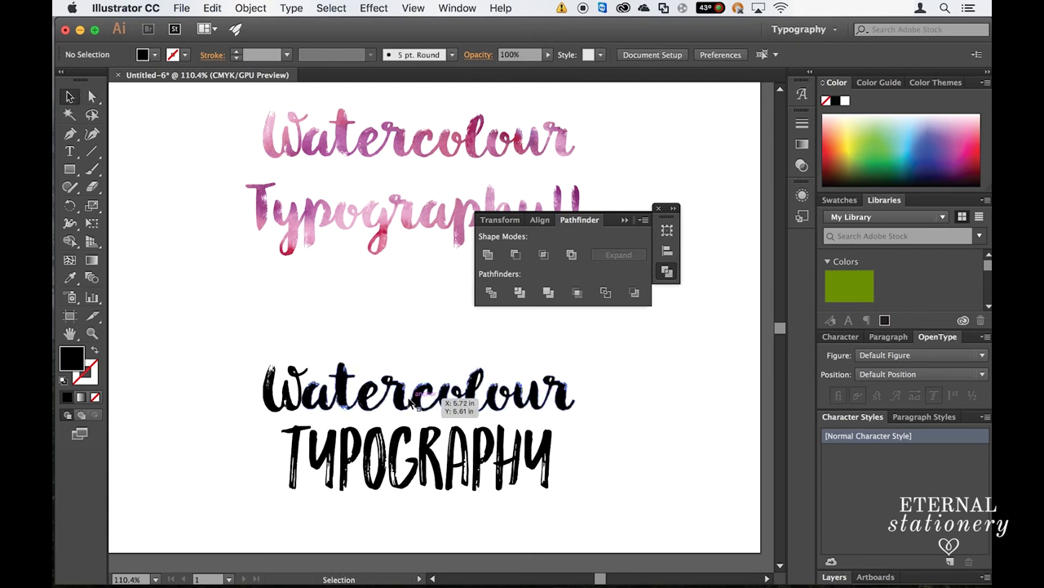
click(398, 402)
drag(398, 401, 406, 376)
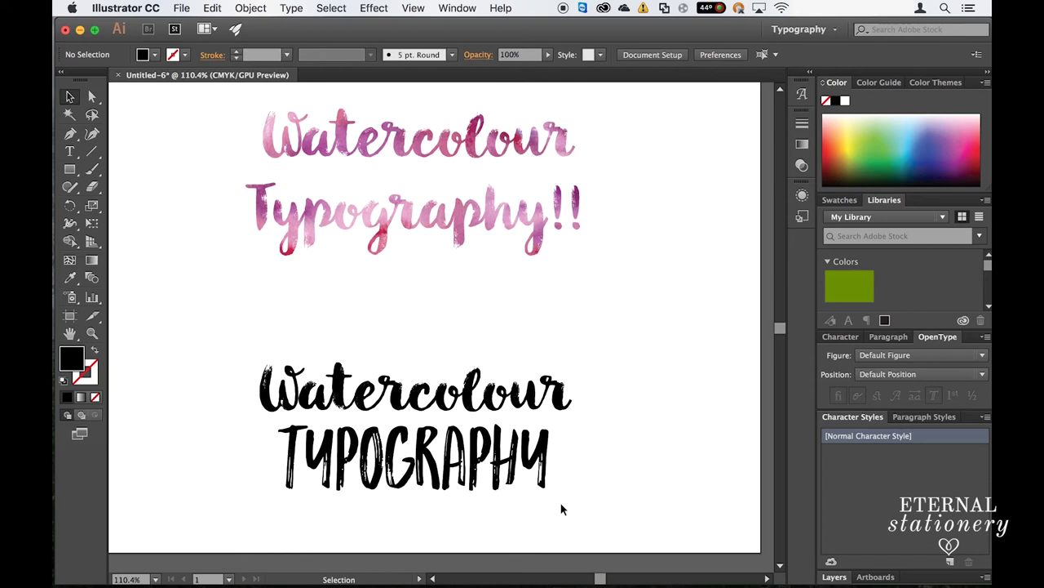
Make the black 'Watercolour TYPOGRAPHY' lettering a single compound path via Object > Compound Path > Make
click(582, 509)
click(581, 510)
drag(581, 509, 286, 351)
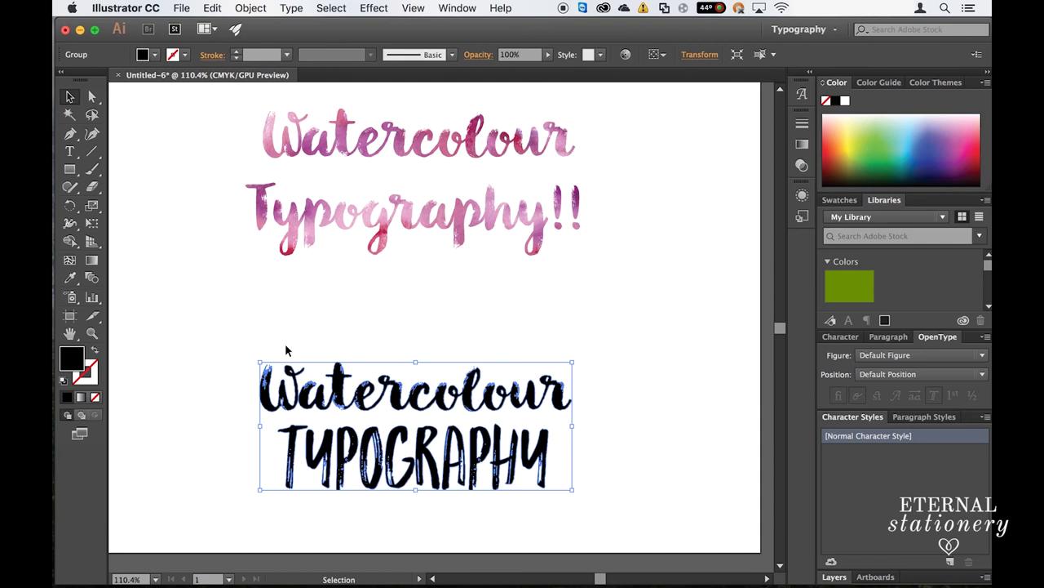
click(249, 10)
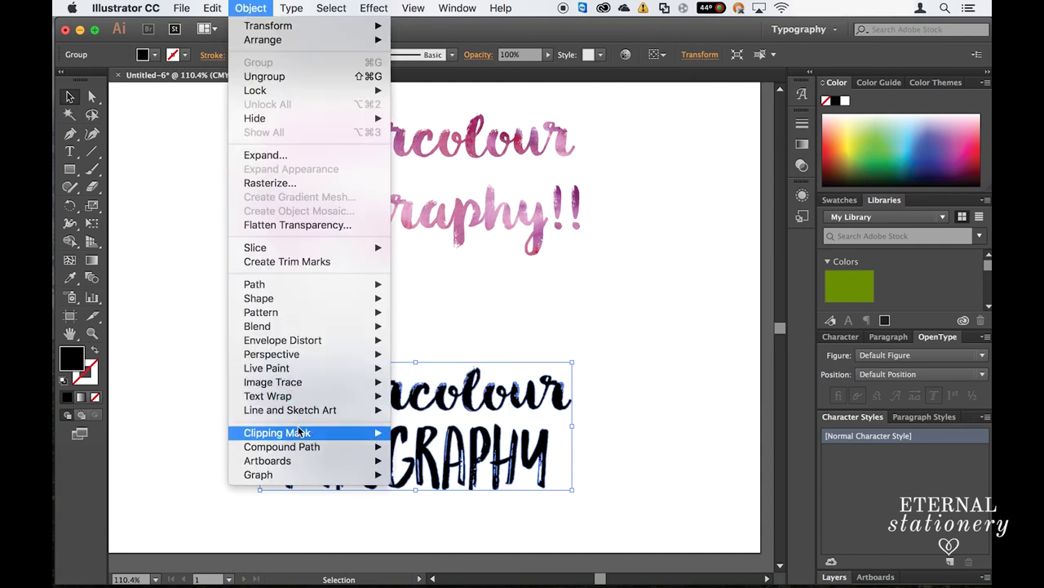
mouse_move(299, 454)
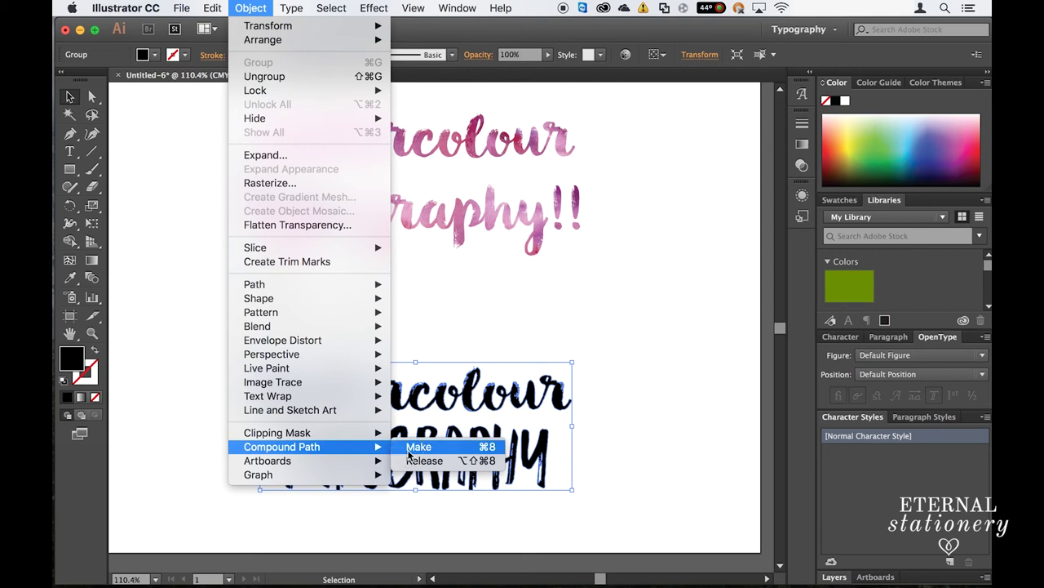
click(412, 452)
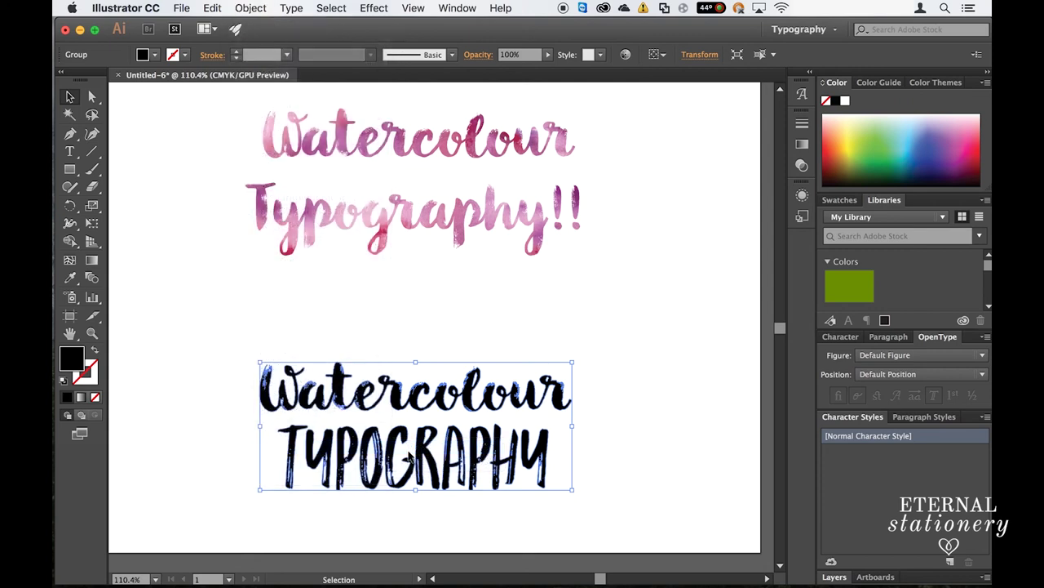
click(621, 416)
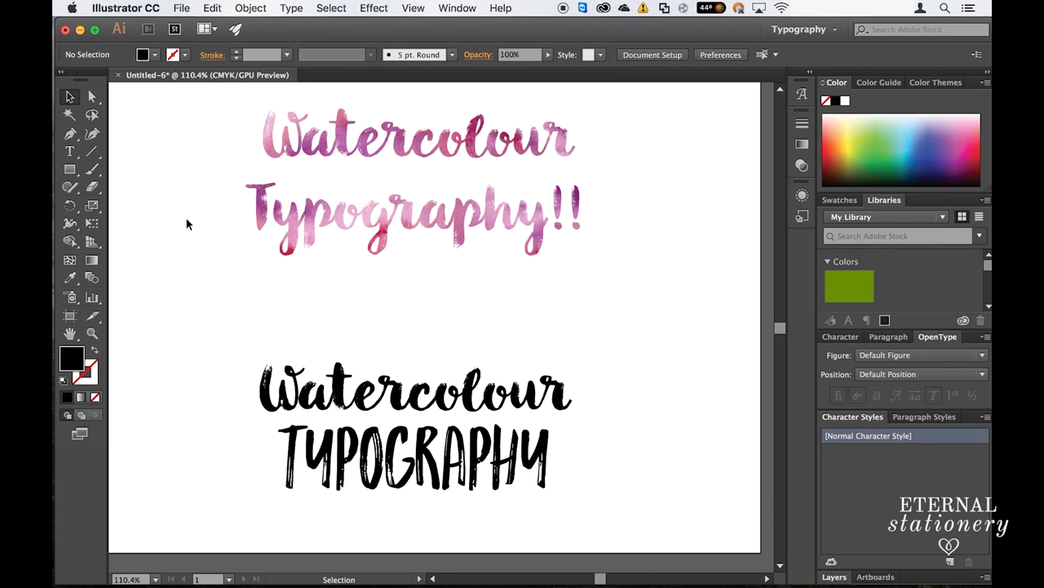
Place the blue-green watercolour image 2.png via File > Place
click(182, 9)
click(218, 225)
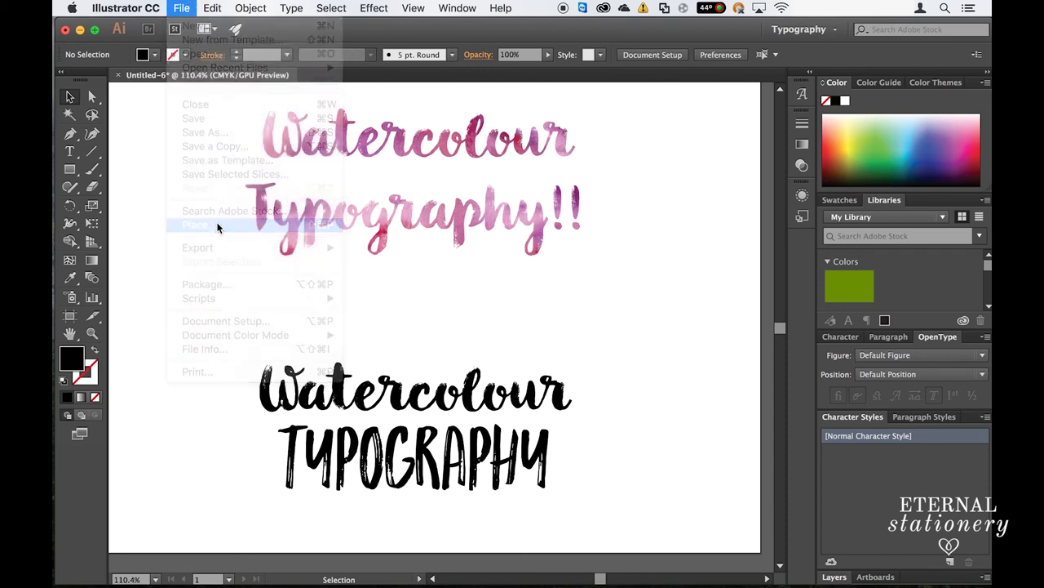
click(422, 151)
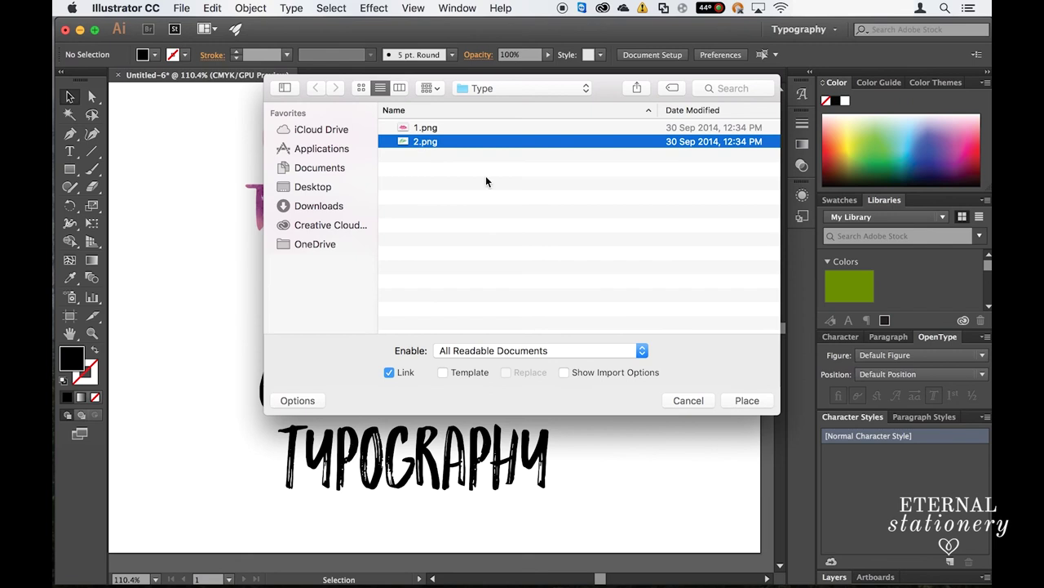
click(747, 400)
Shrink 2.png and position it over the lower lettering
drag(350, 299, 211, 217)
click(174, 293)
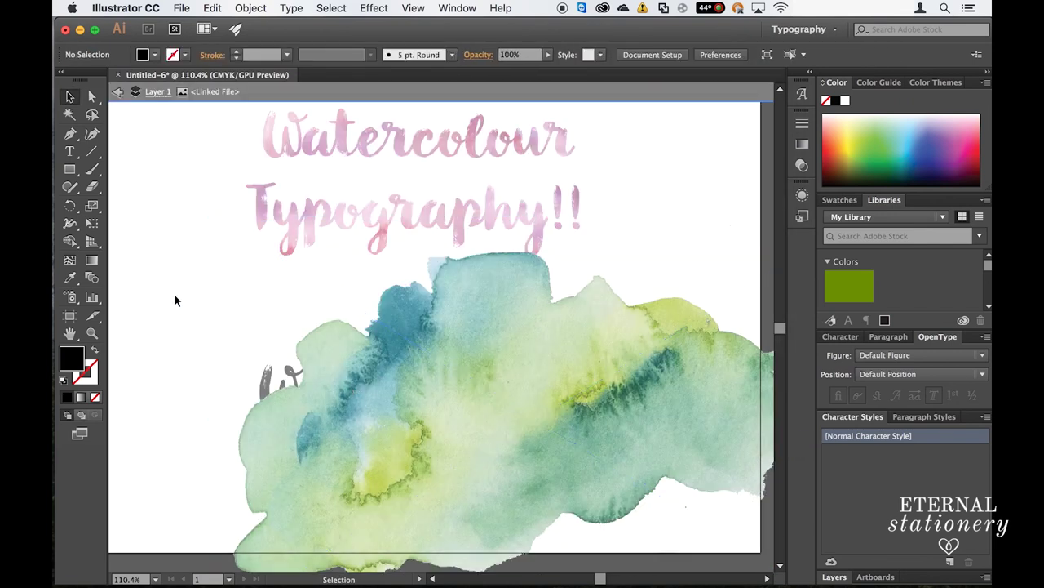
key(Escape)
click(322, 330)
drag(211, 217, 273, 255)
drag(485, 392, 386, 394)
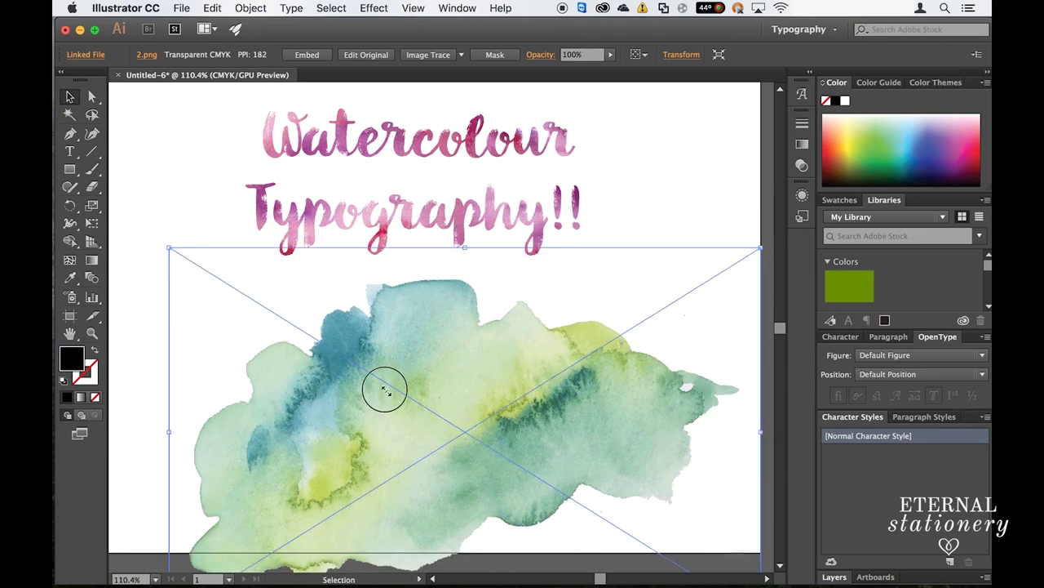
Send the 2.png image behind the lower lettering
right_click(360, 401)
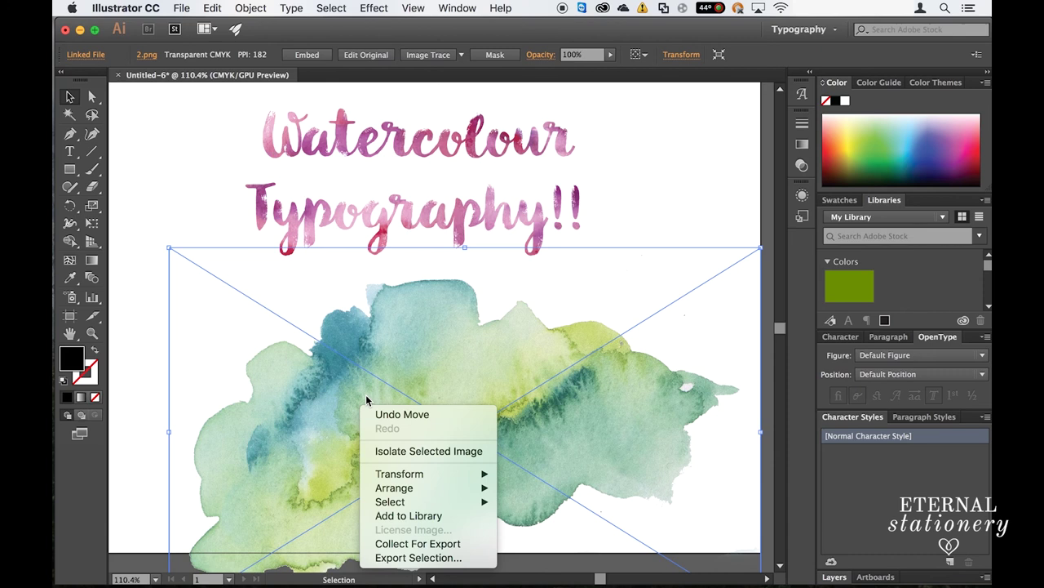
mouse_move(399, 489)
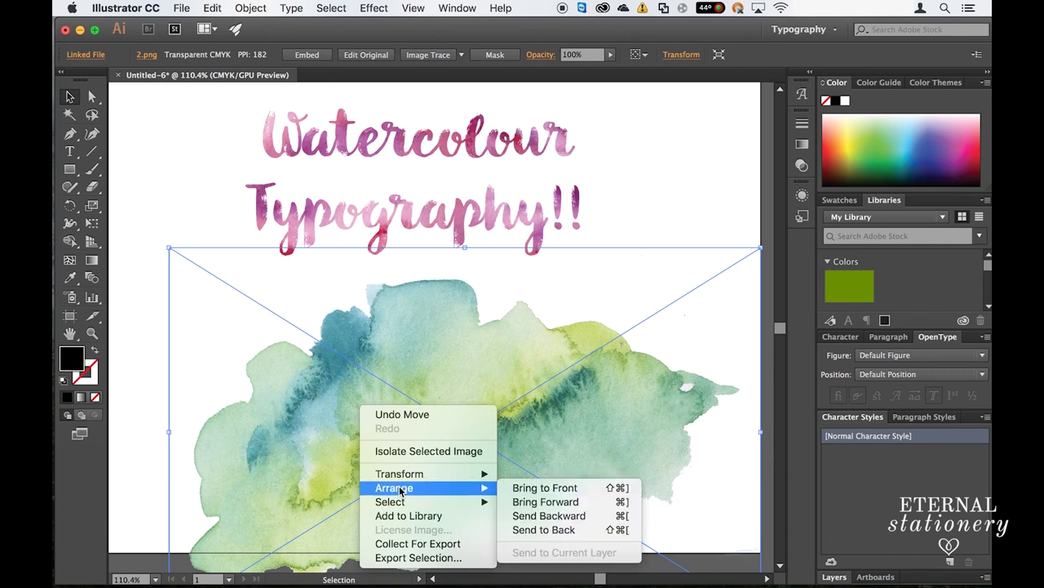
click(522, 530)
click(157, 407)
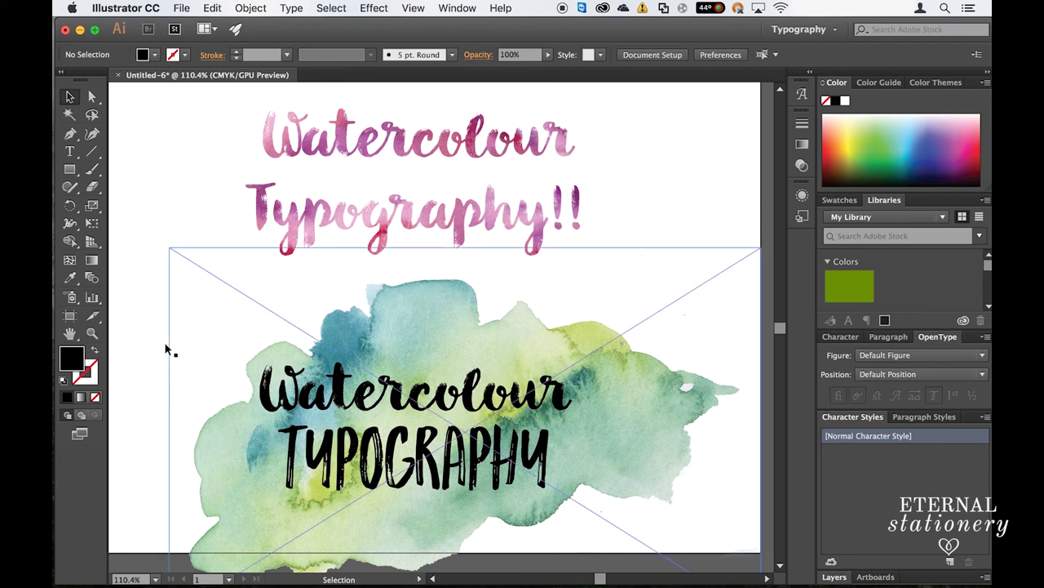
Clip the blue-green watercolour image into the lower lettering shapes
drag(152, 371, 473, 467)
right_click(473, 468)
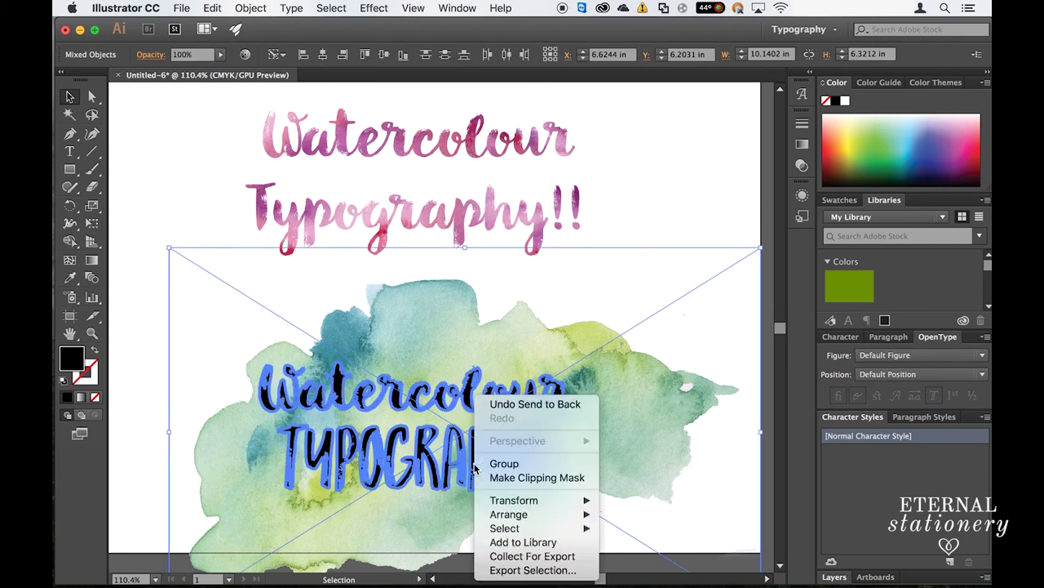
click(495, 477)
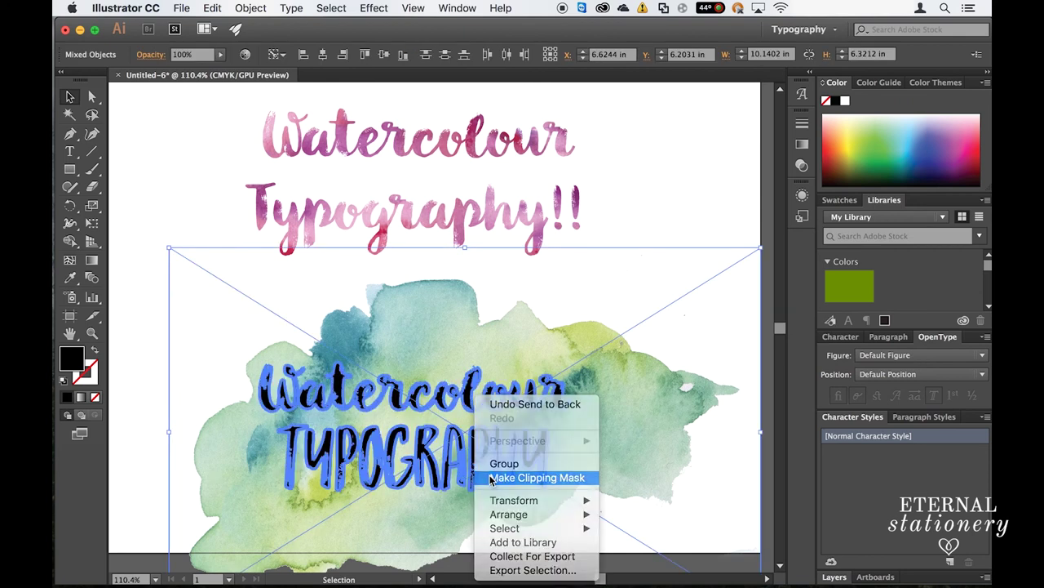
click(642, 396)
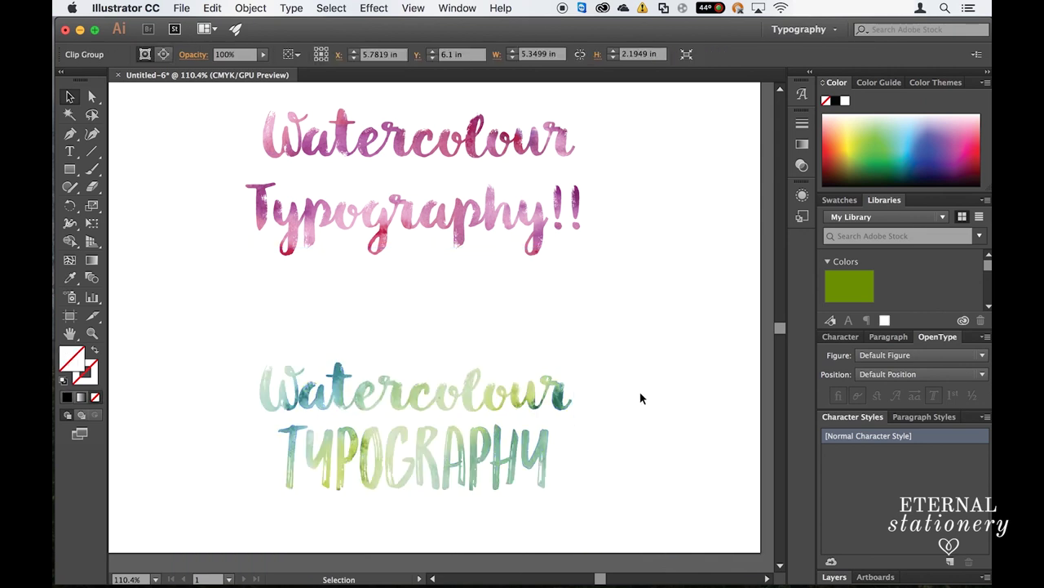